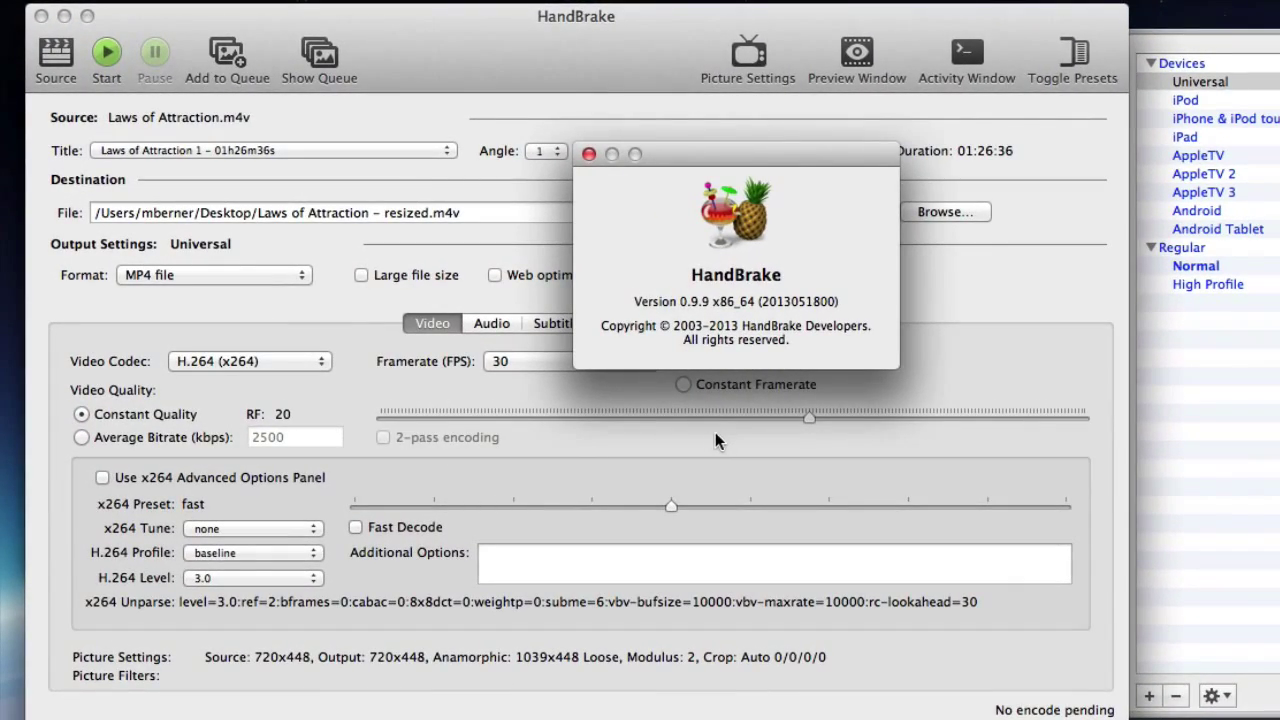
Dismiss the About HandBrake window.
click(589, 153)
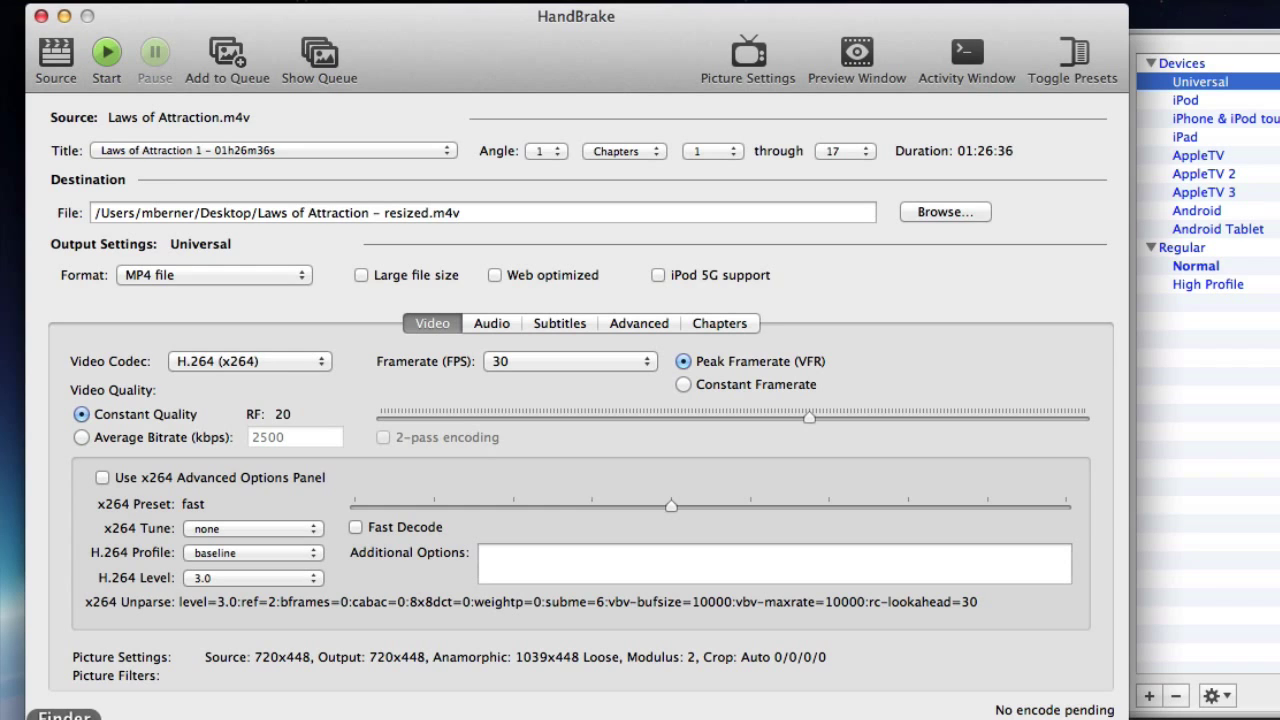
Put the Handbrake Files folder away and return to HandBrake's main window for Laws of Attraction.m4v.
click(64, 718)
mouse_move(1197, 84)
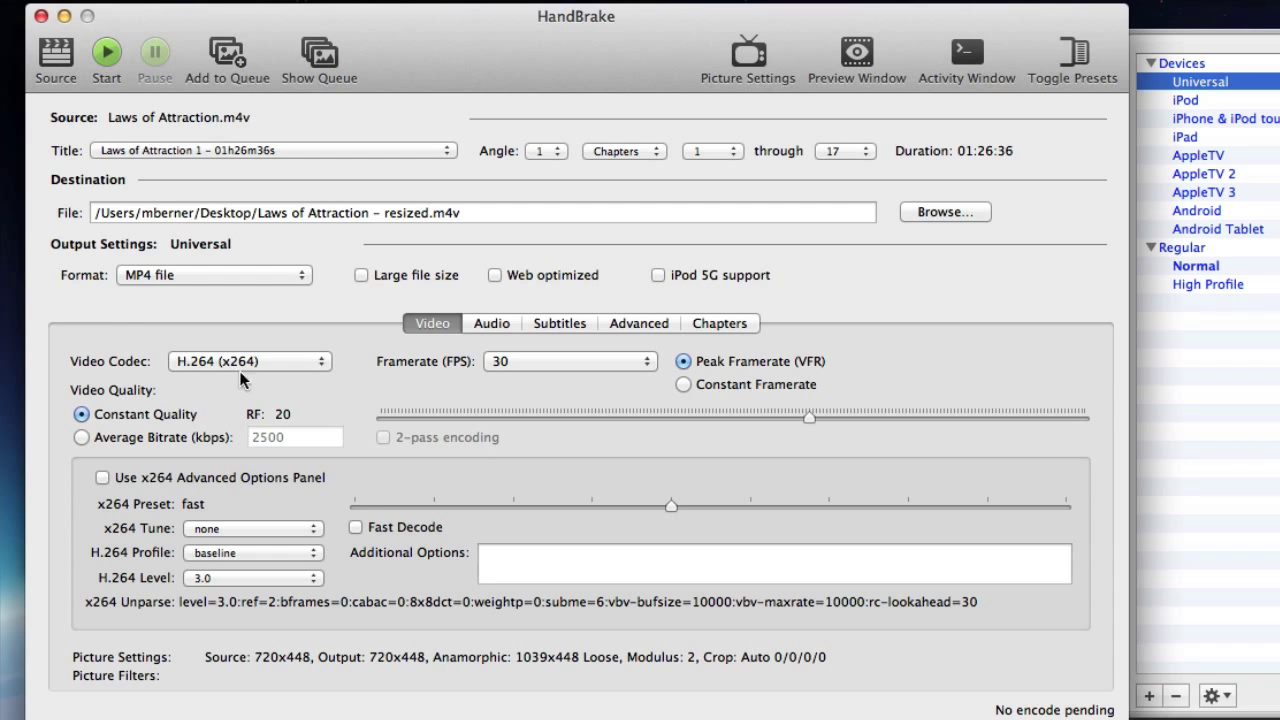
click(55, 58)
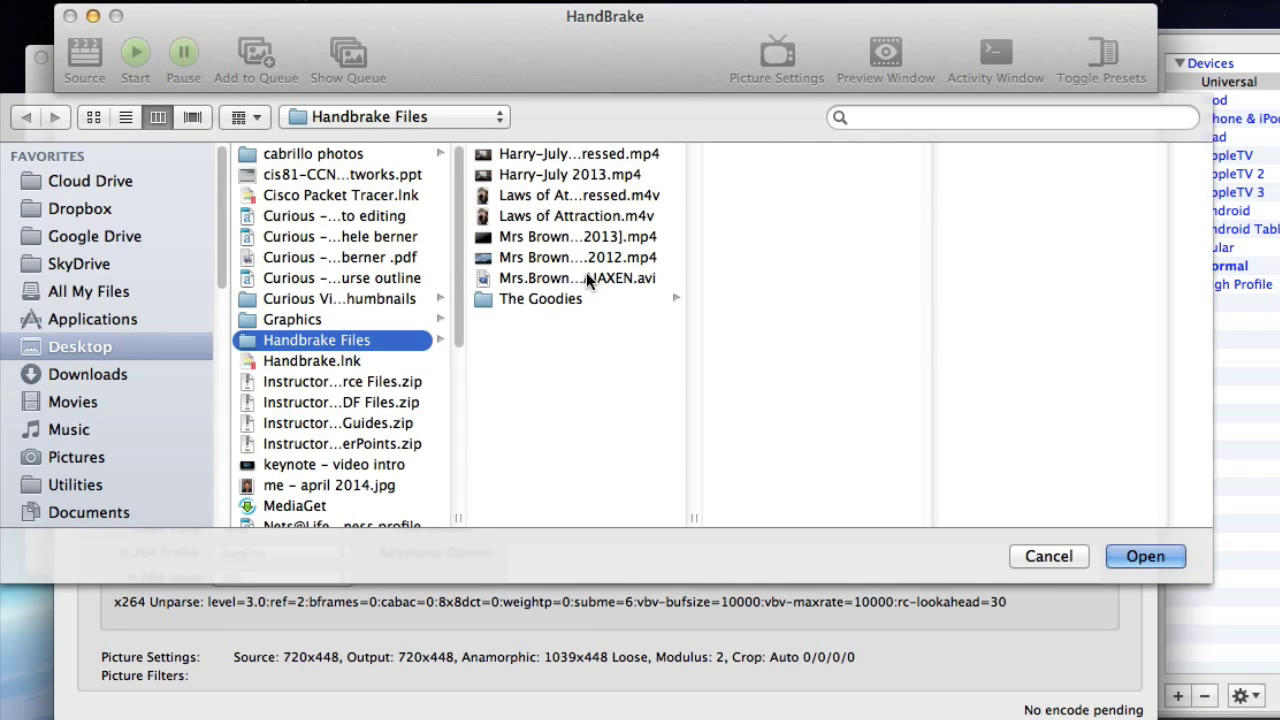
click(562, 216)
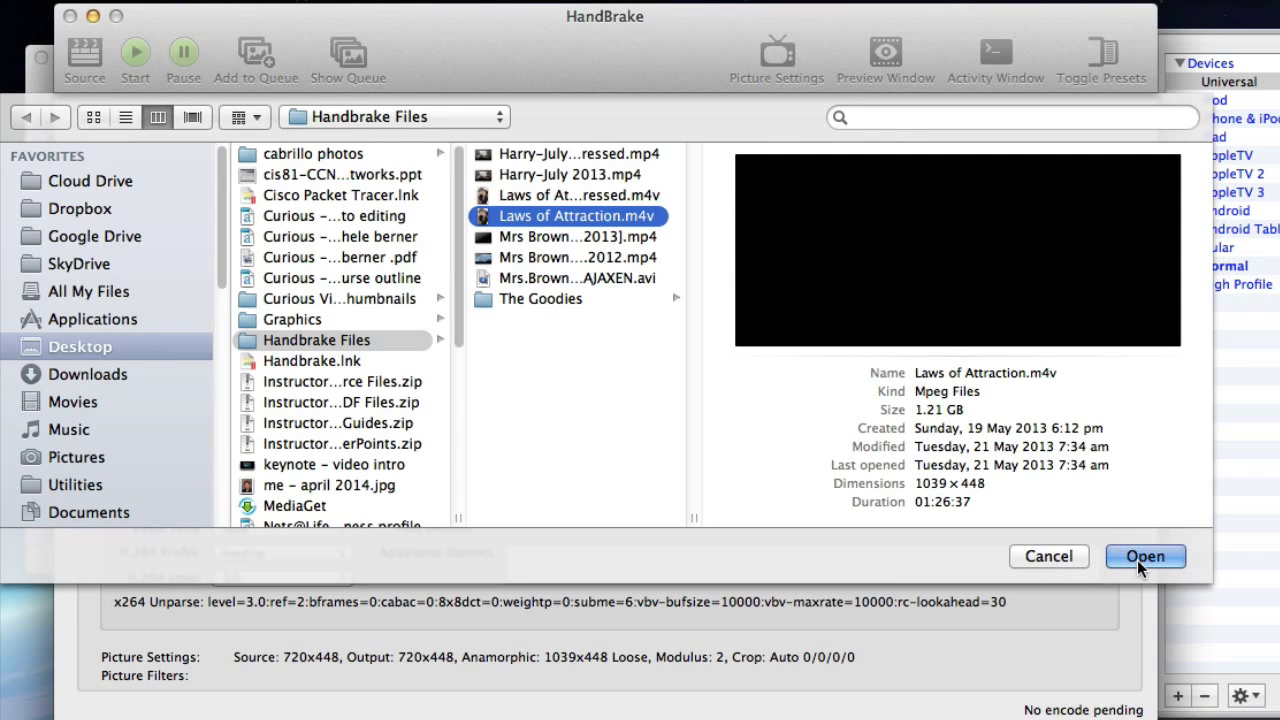
click(1048, 558)
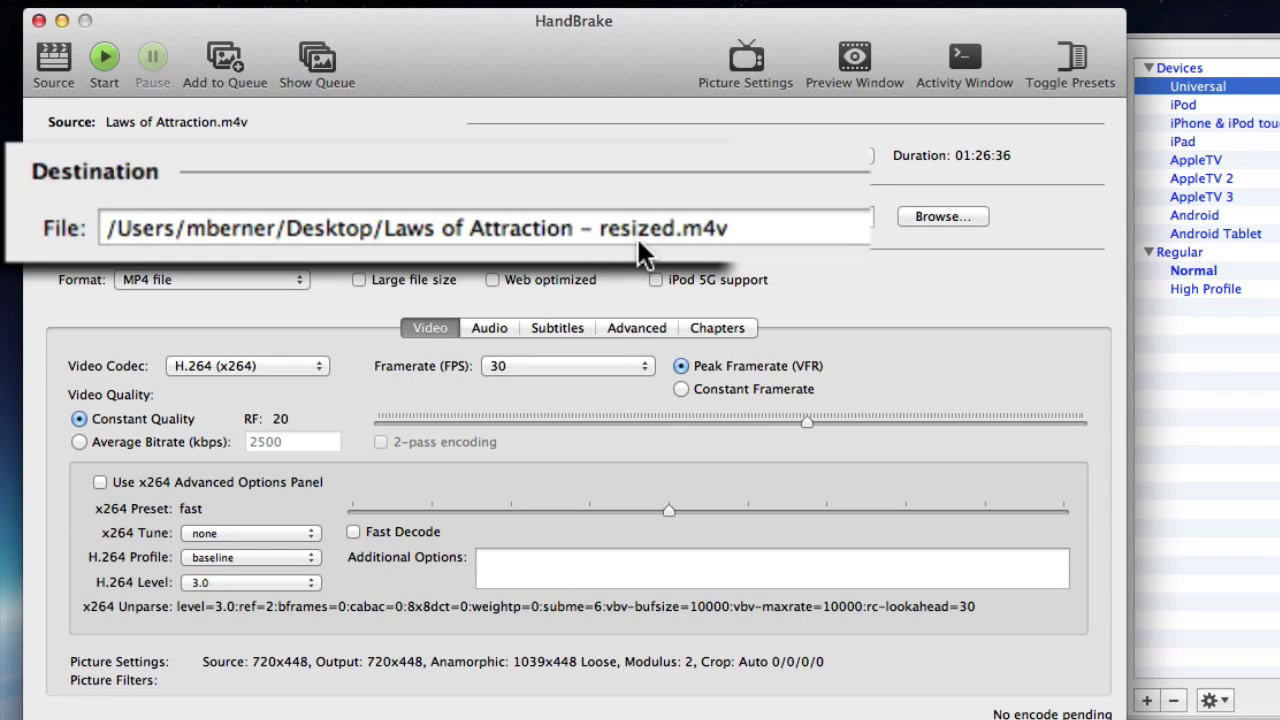
Keep MP4 file as the output format and make it Web optimized.
click(298, 280)
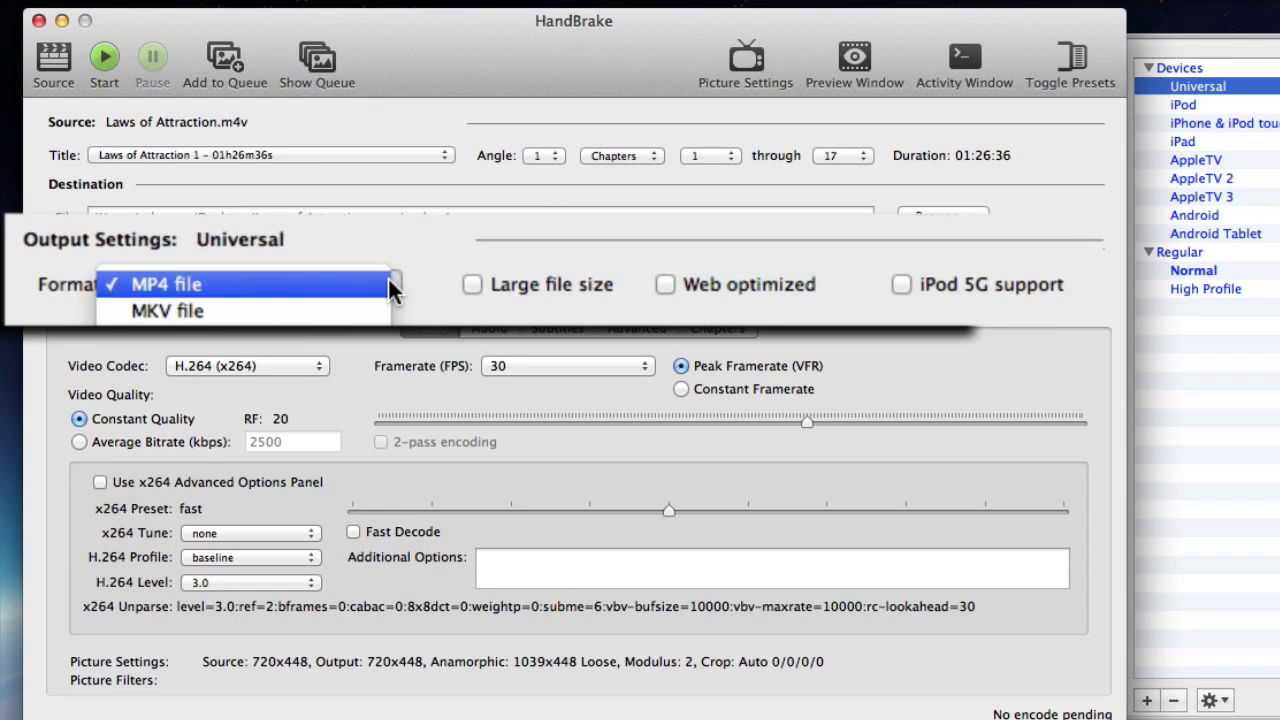
click(432, 233)
click(666, 284)
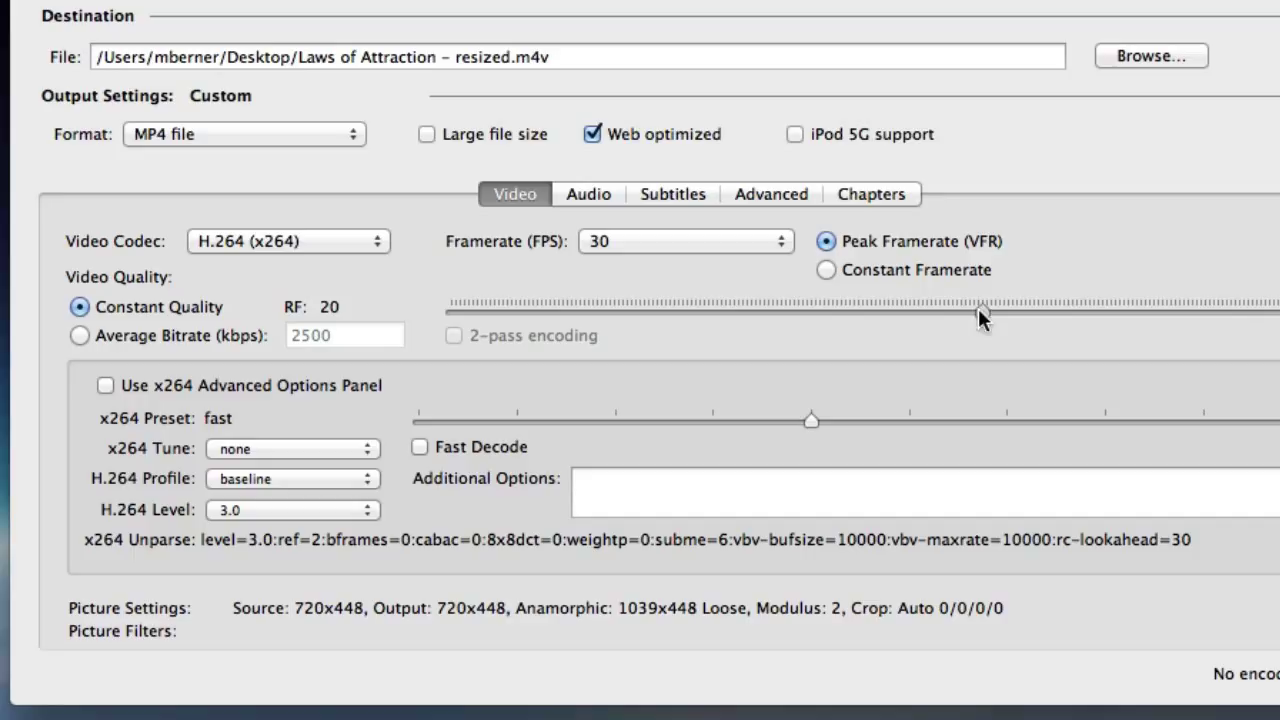
Lower quality to RF 21, enable x264 advanced options, and use 4 reference frames.
mouse_move(978, 308)
mouse_down()
mouse_move(946, 298)
mouse_move(962, 306)
mouse_up()
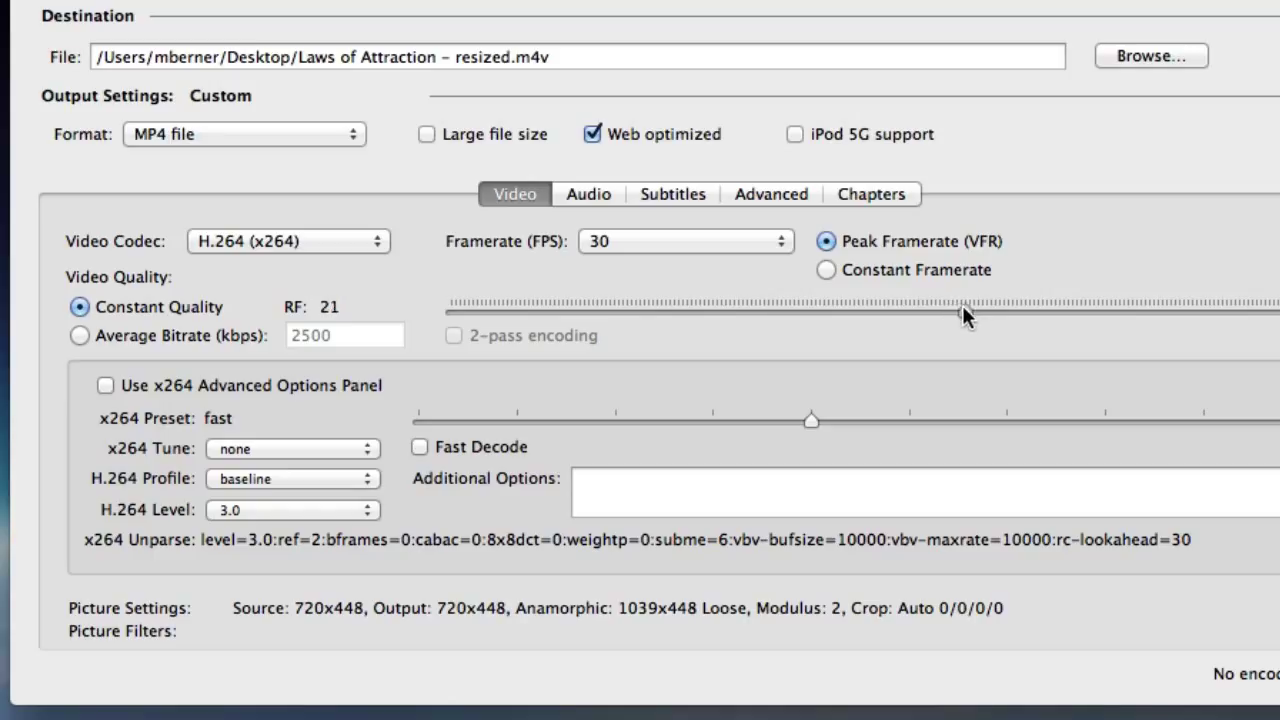
click(105, 387)
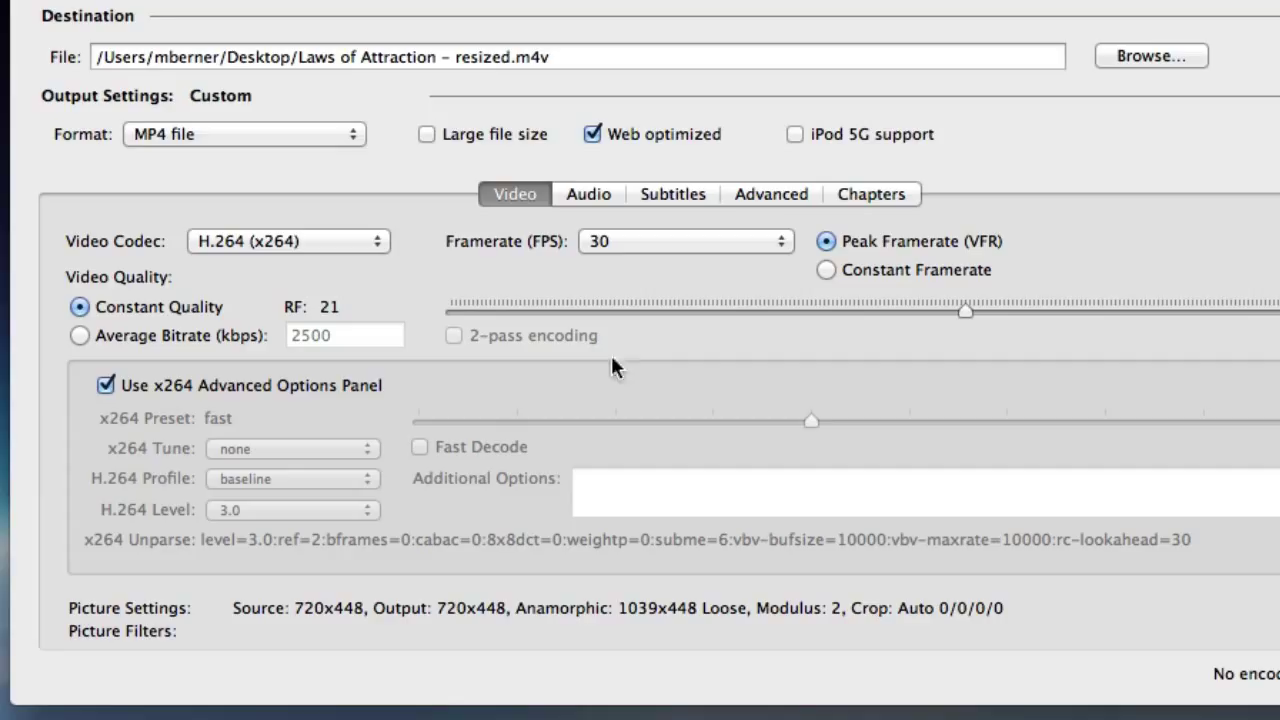
click(762, 197)
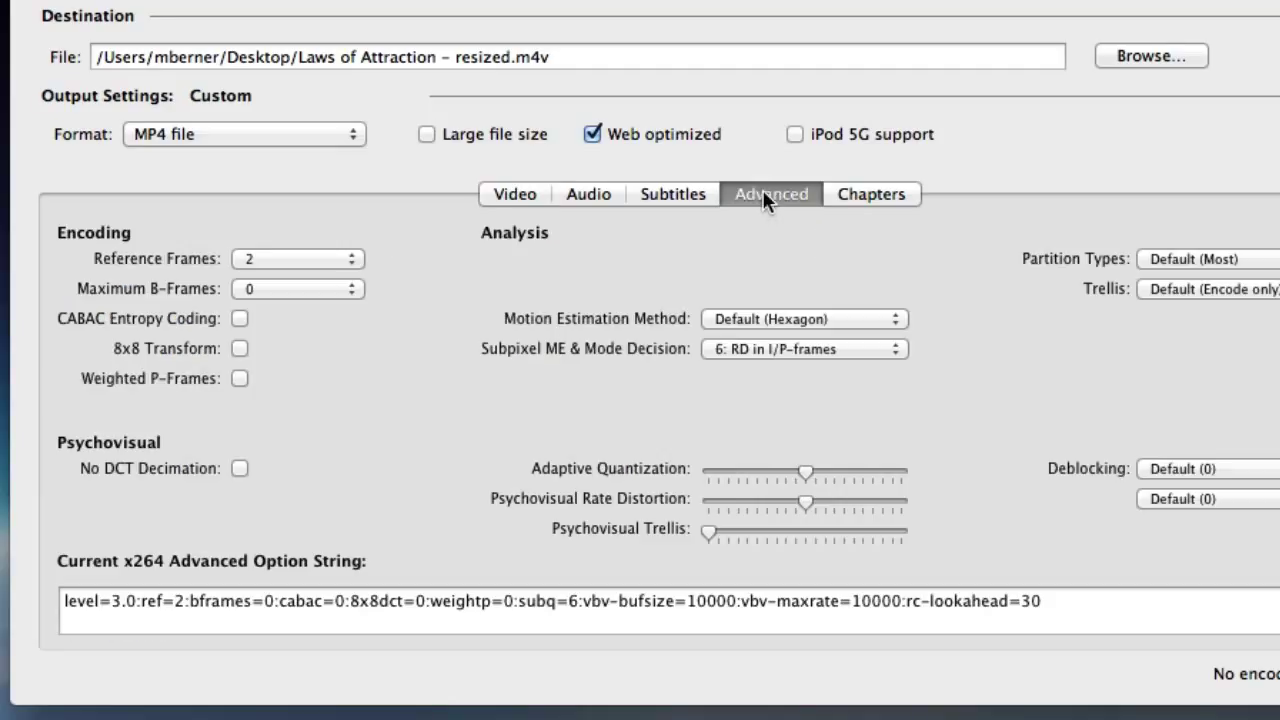
click(346, 259)
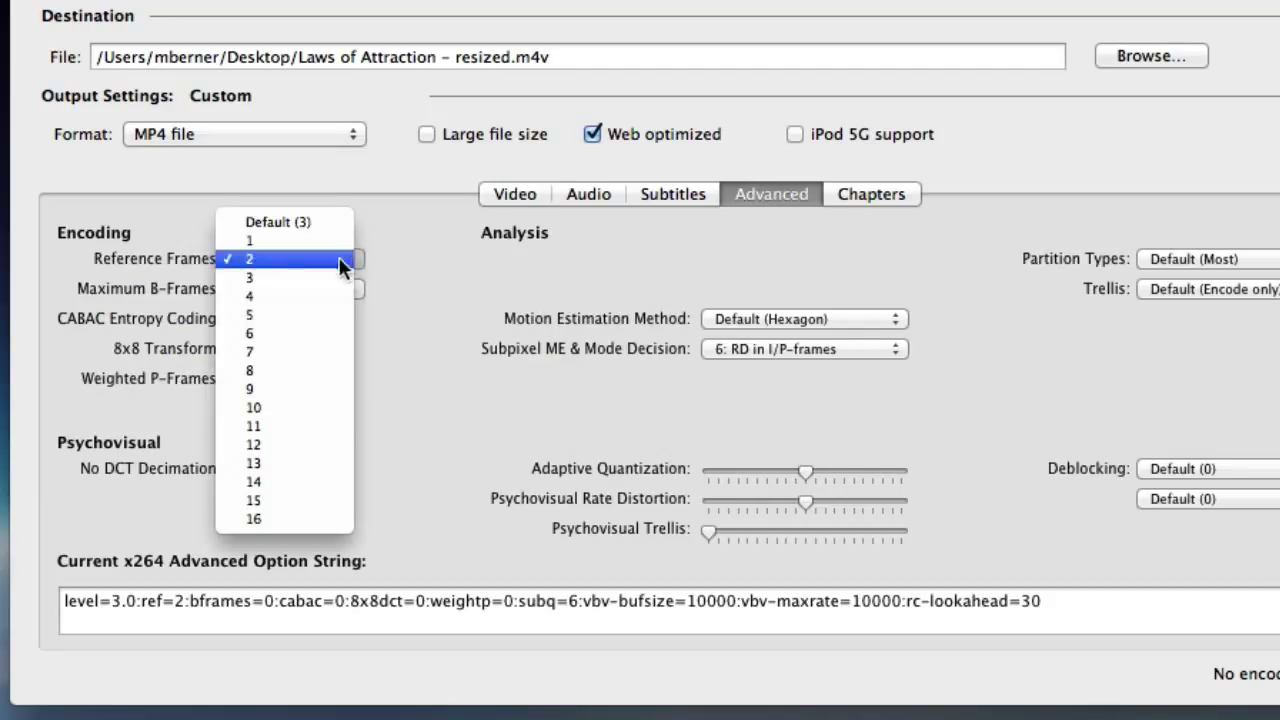
click(362, 296)
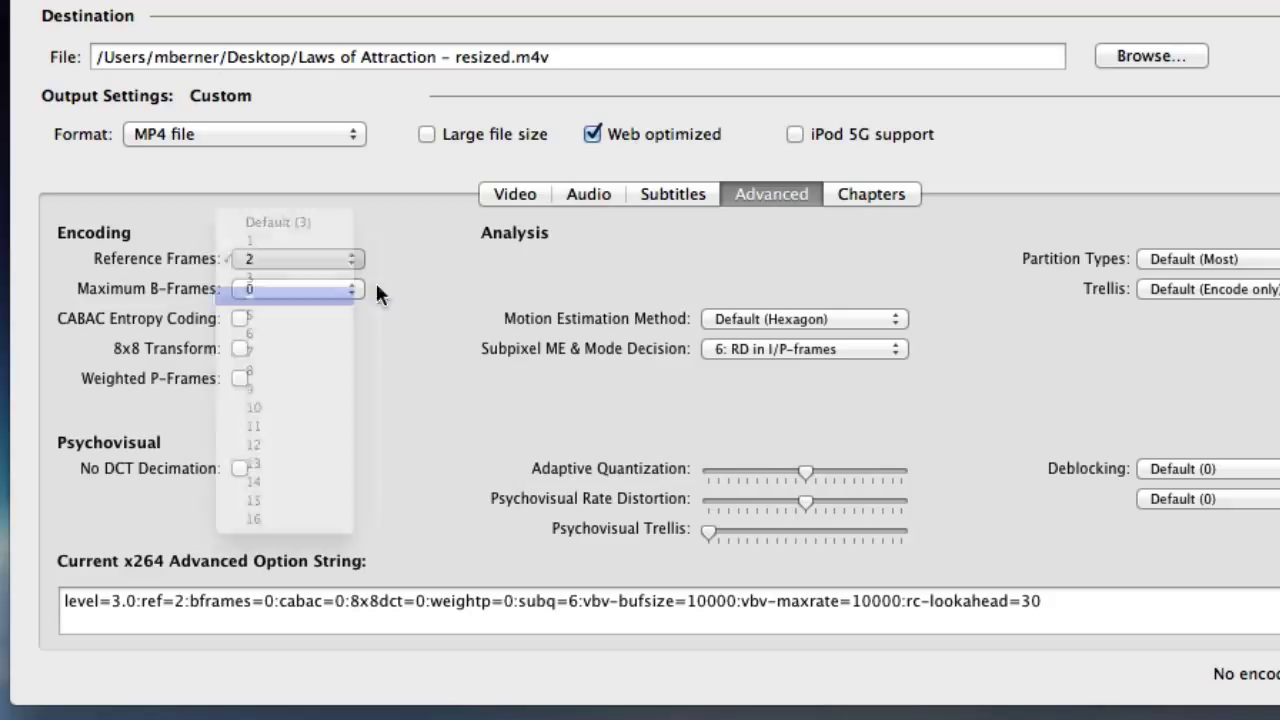
Drop the first audio track's bitrate from 160 to 128.
click(591, 191)
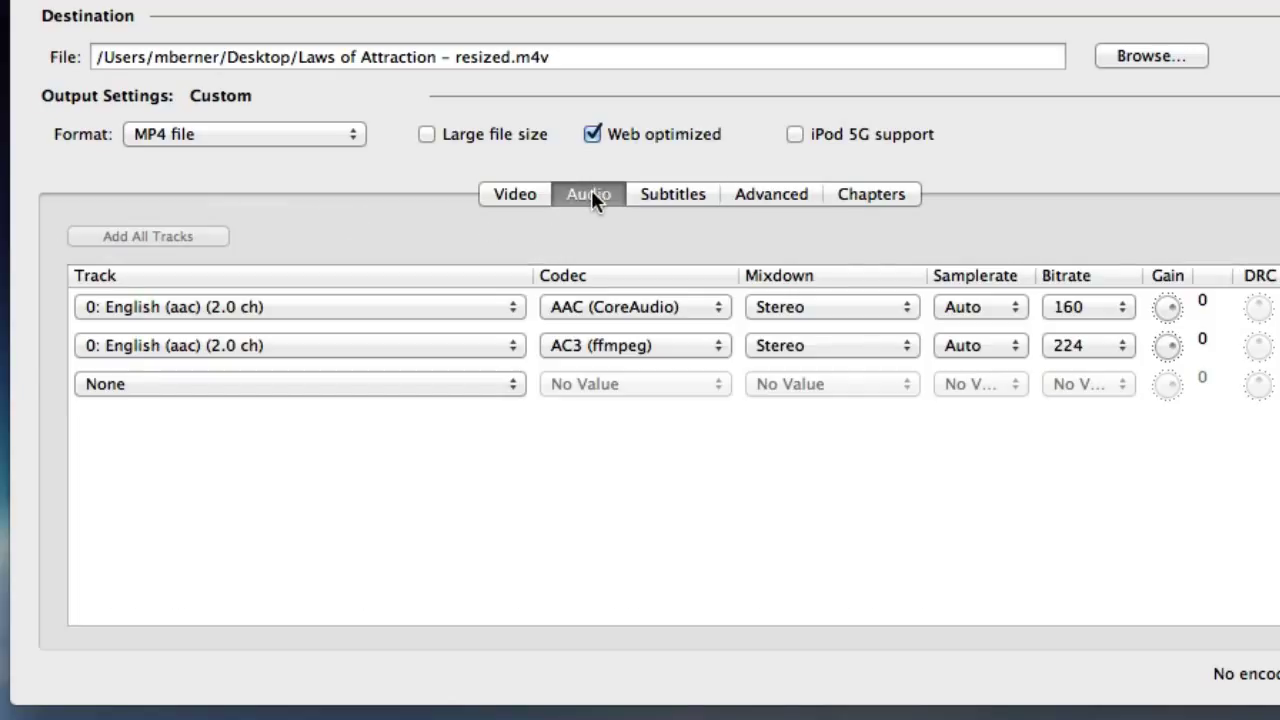
click(1124, 305)
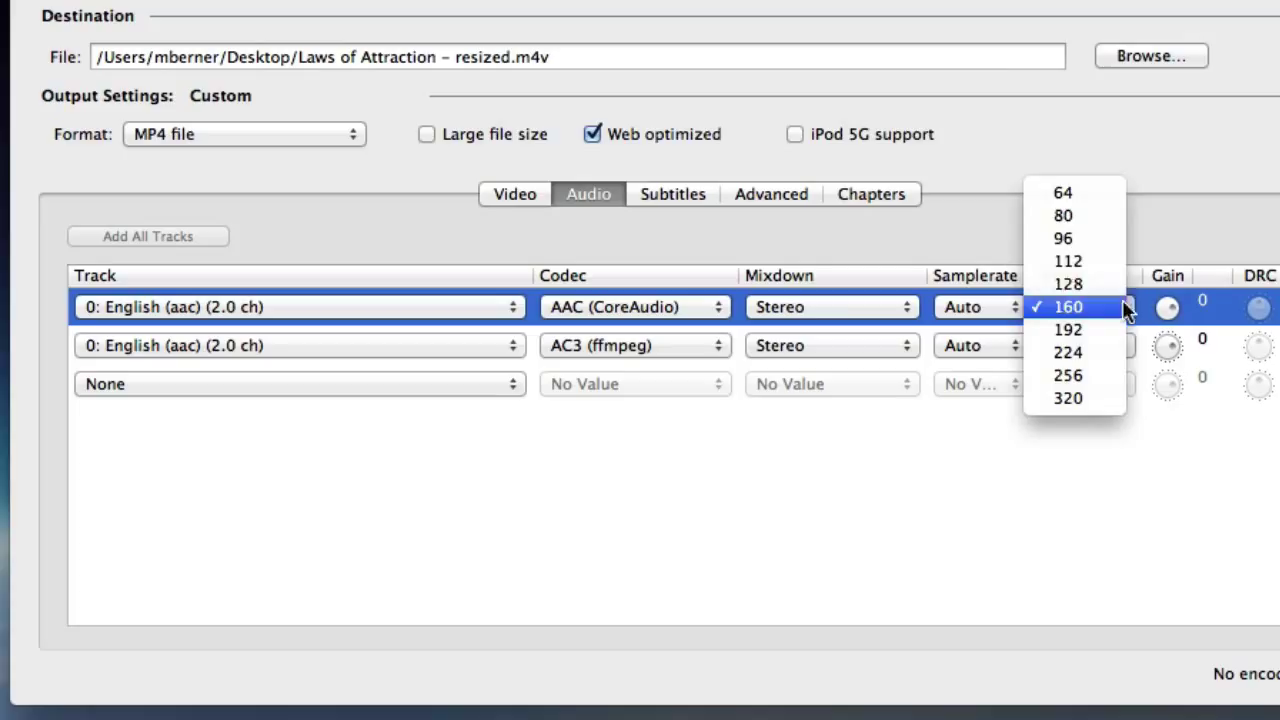
click(1117, 287)
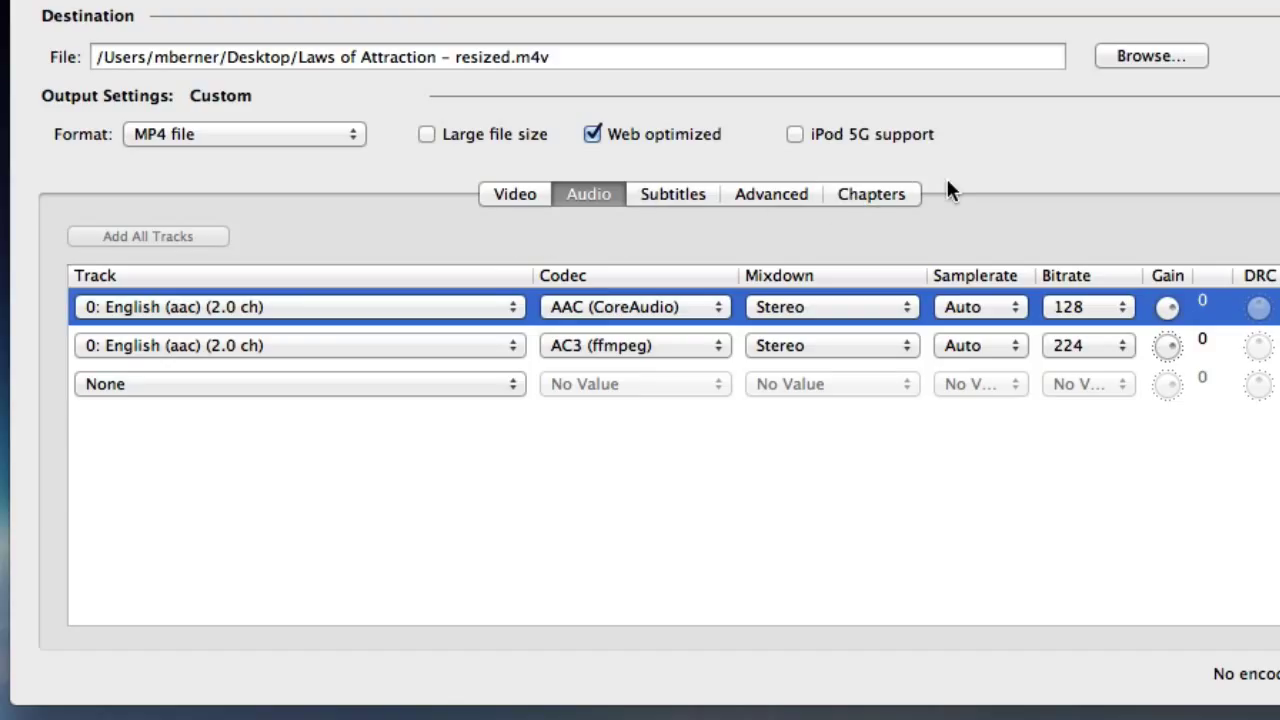
click(505, 194)
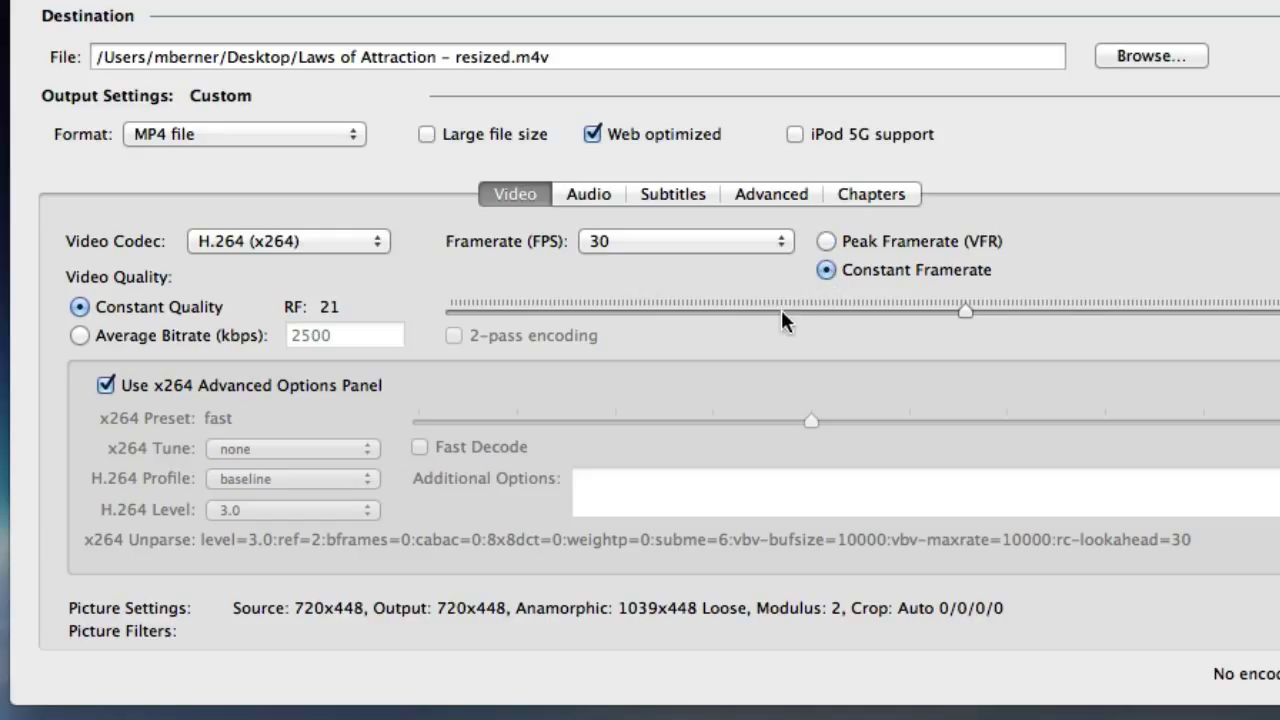
Set the framerate to Same as source and review the picture size and cropping.
click(783, 243)
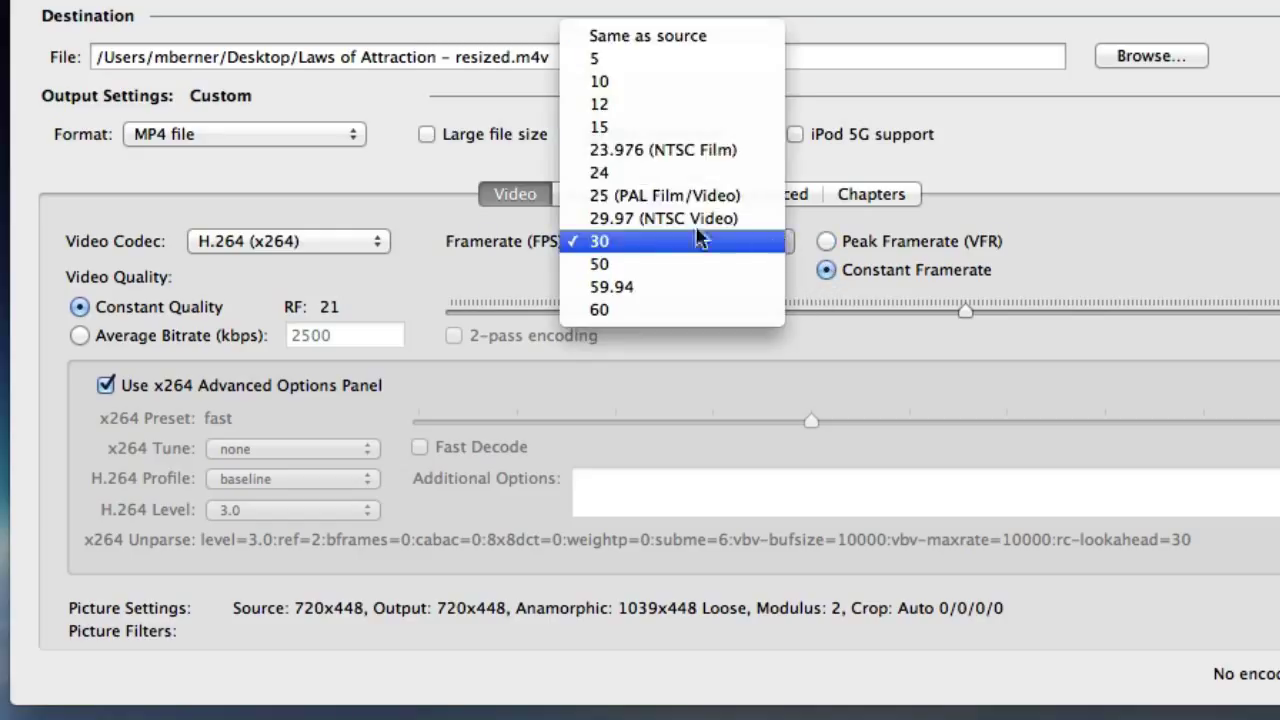
click(644, 40)
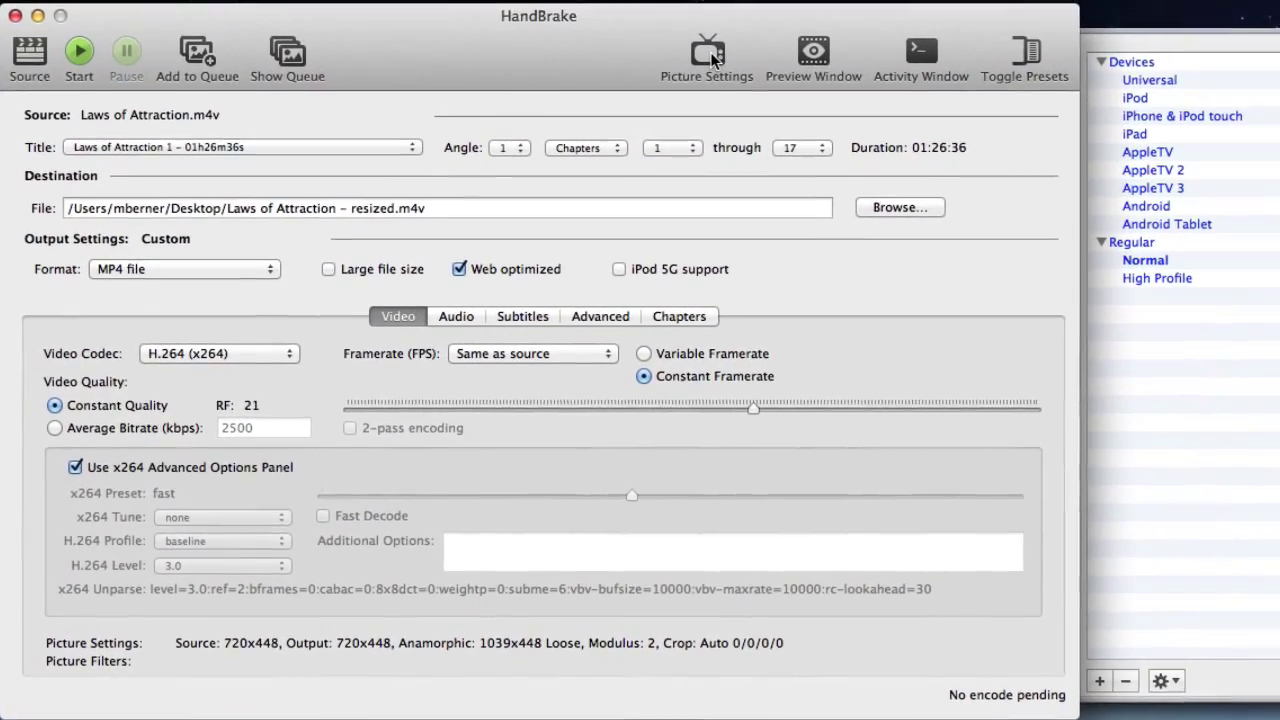
click(706, 56)
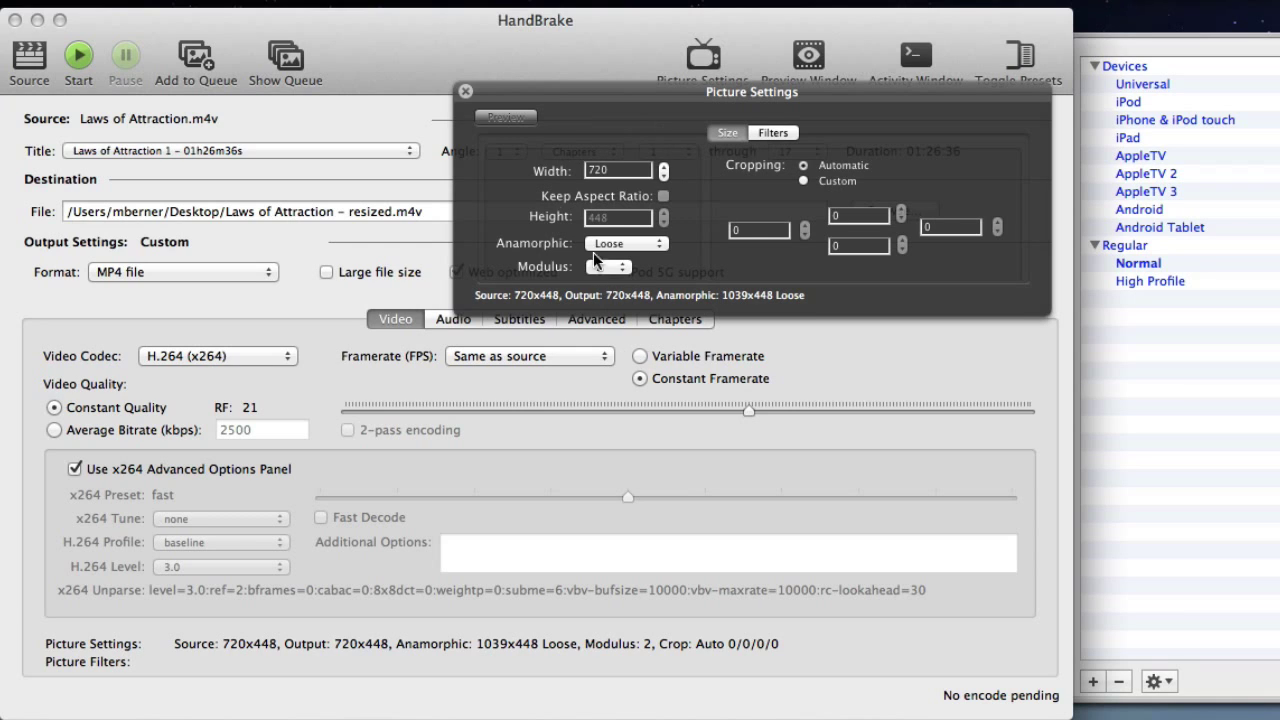
click(464, 93)
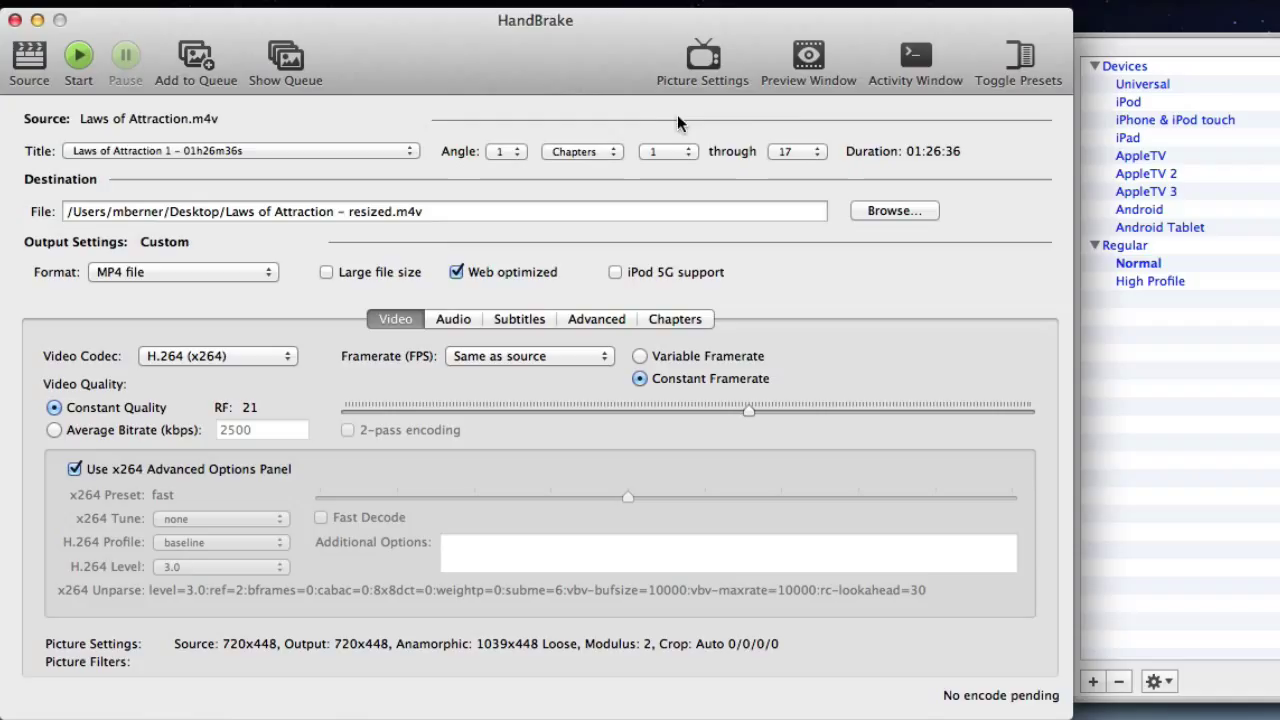
Encode a short live preview clip in the Preview window.
click(806, 56)
mouse_move(408, 520)
click(352, 494)
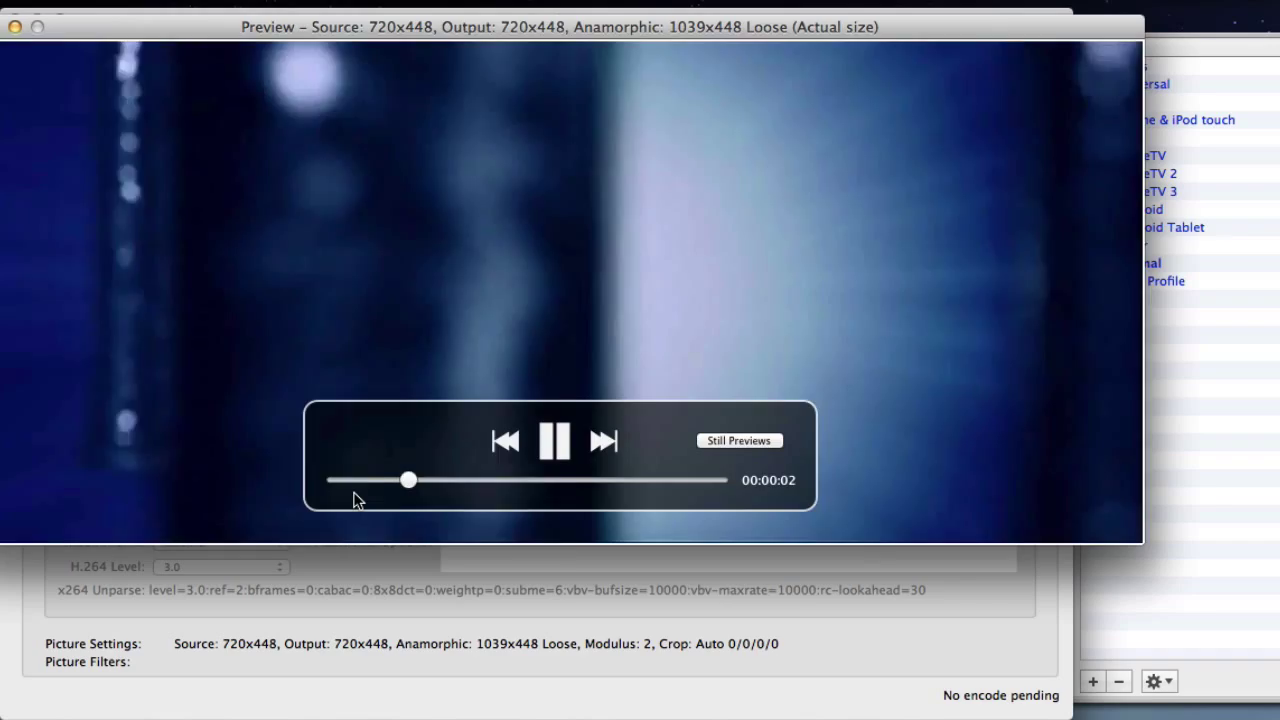
Mute the playing preview clip and close the Preview window.
key(XF86AudioRaiseVolume)
key(XF86AudioMute)
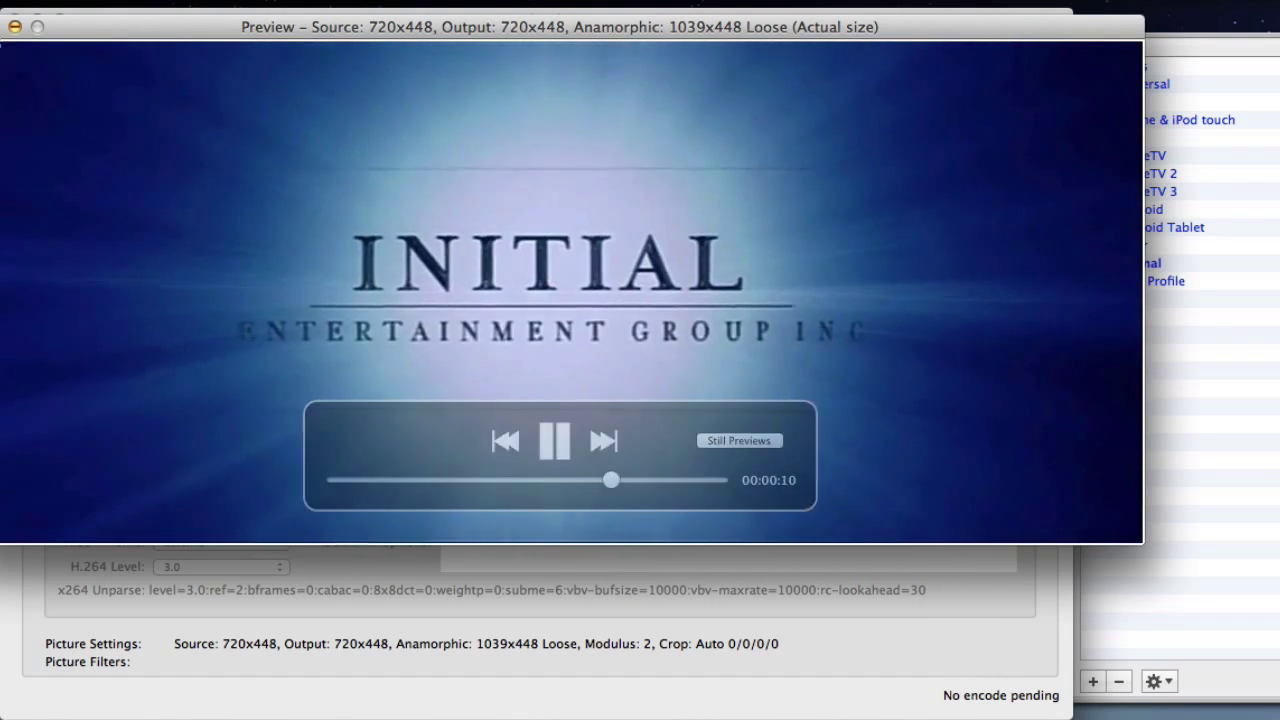
click(15, 27)
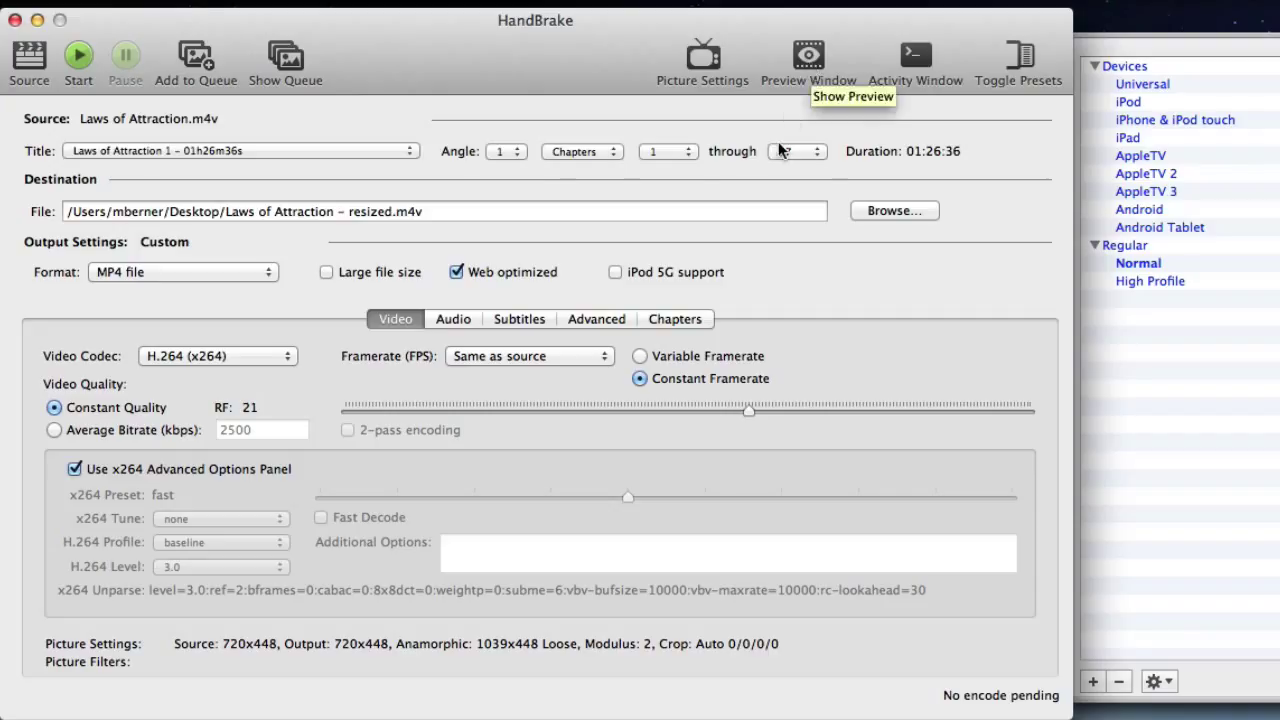
Start encoding Laws of Attraction – resized.m4v, then cancel the current encode and stop.
click(79, 57)
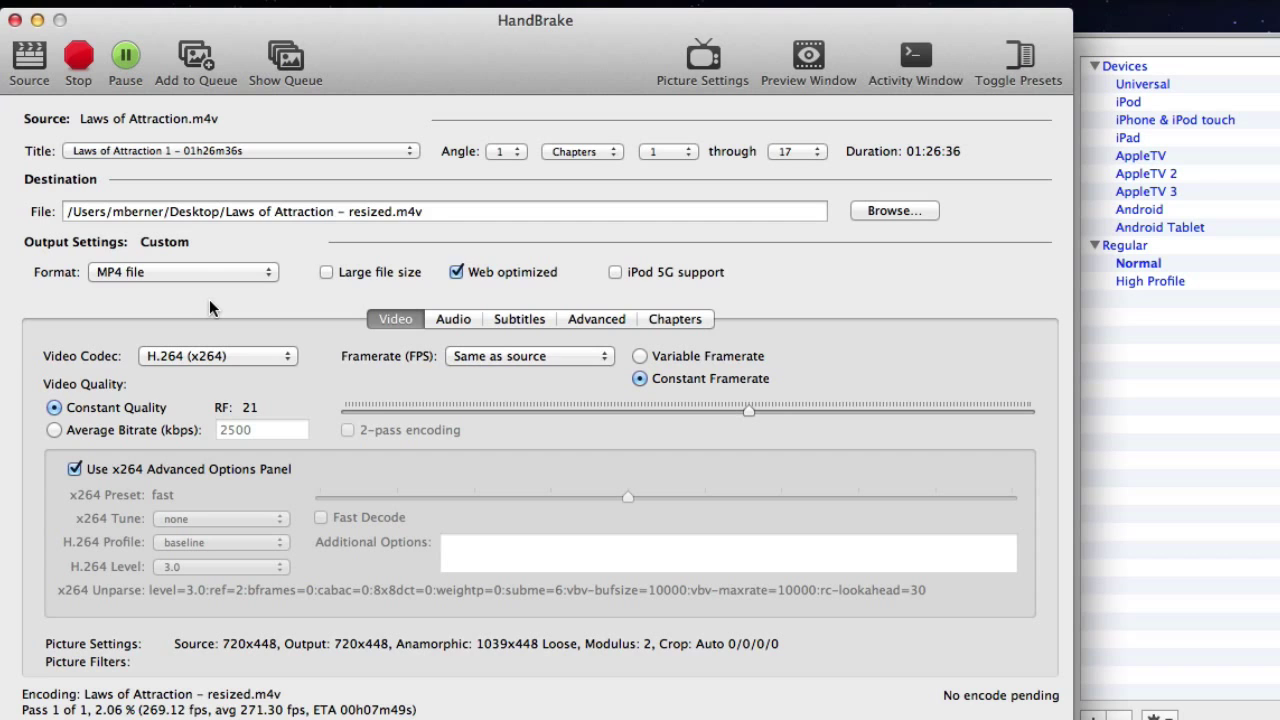
click(78, 62)
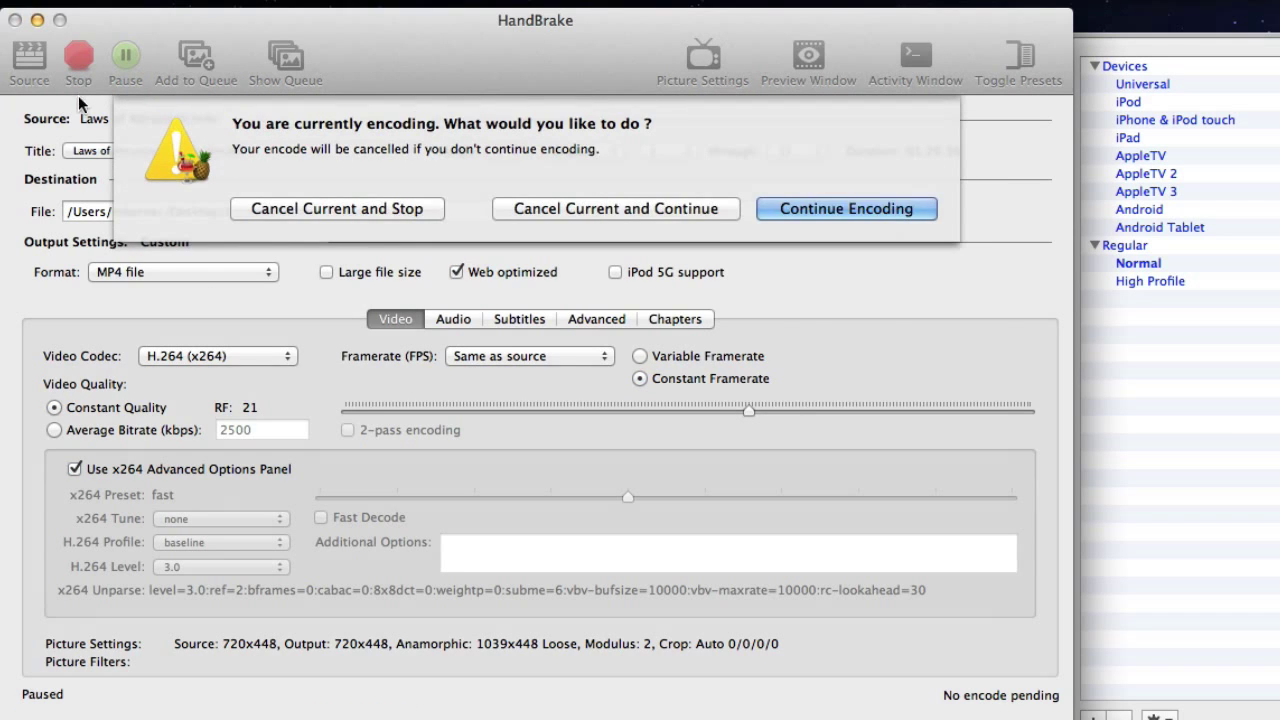
click(403, 212)
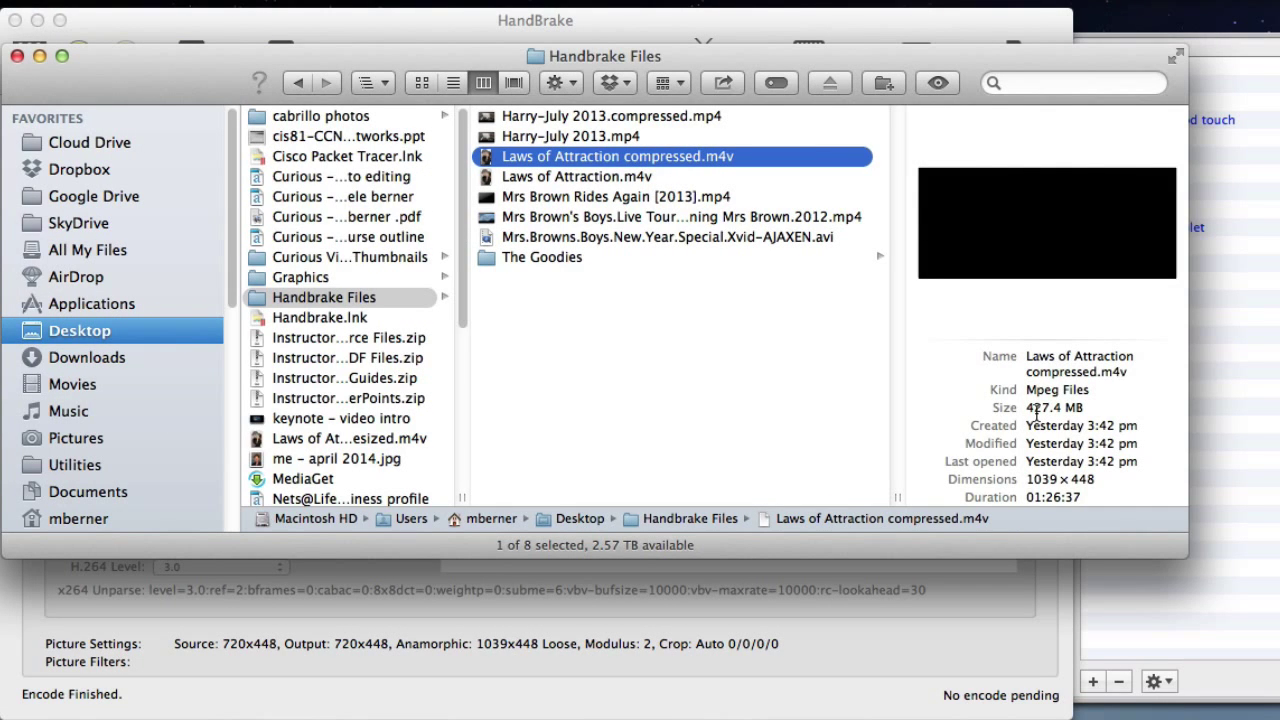
Compare the original (1.21 GB) and compressed (427.4 MB) files, then list Open With apps for the compressed copy.
click(583, 175)
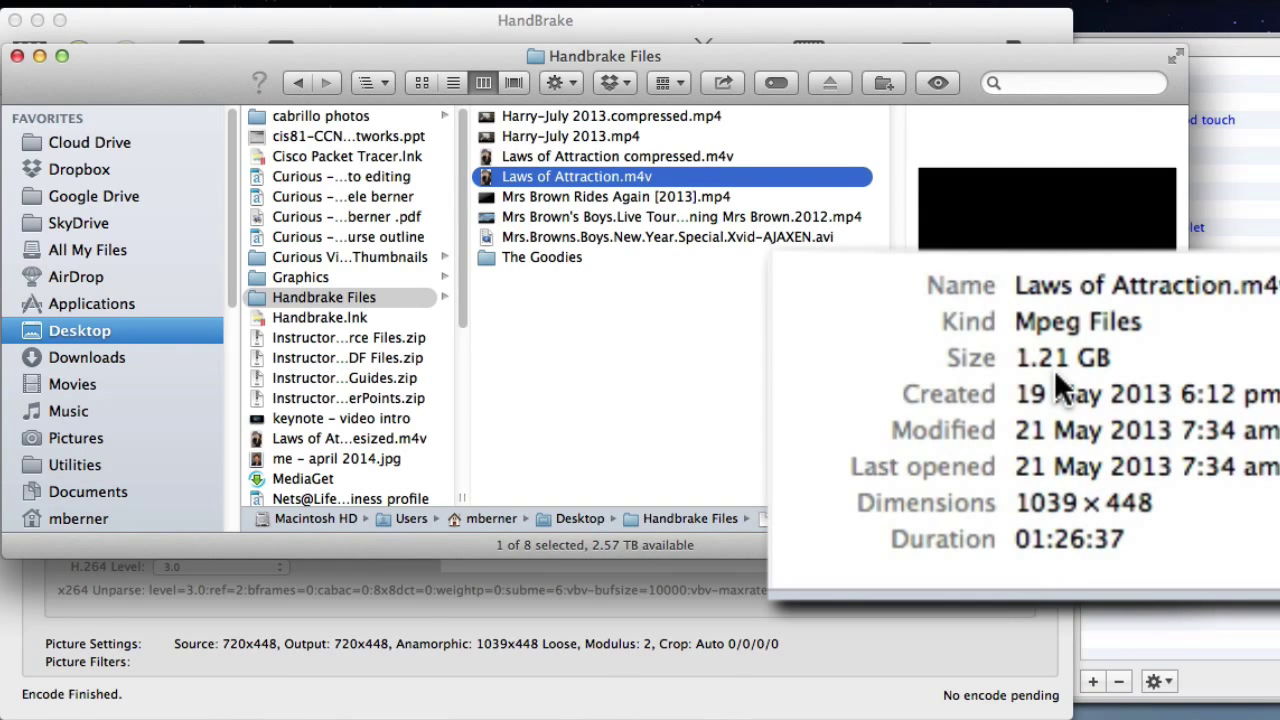
click(636, 158)
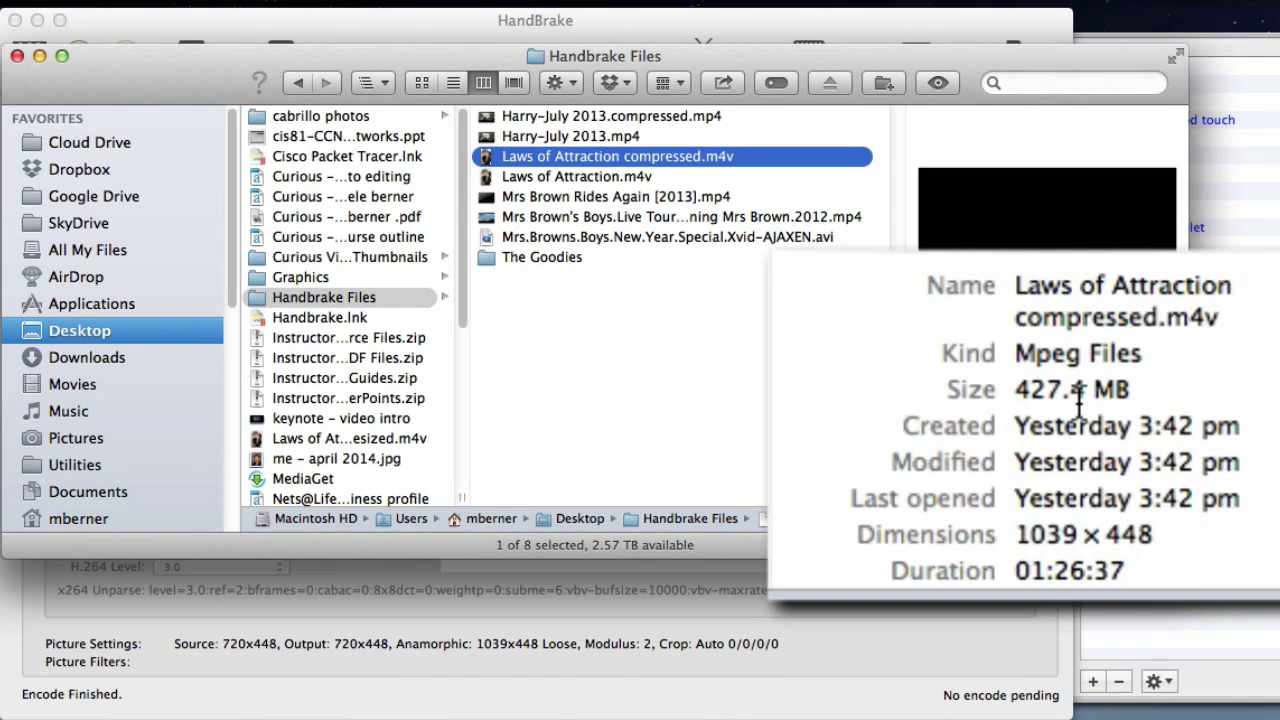
right_click(587, 160)
mouse_move(617, 190)
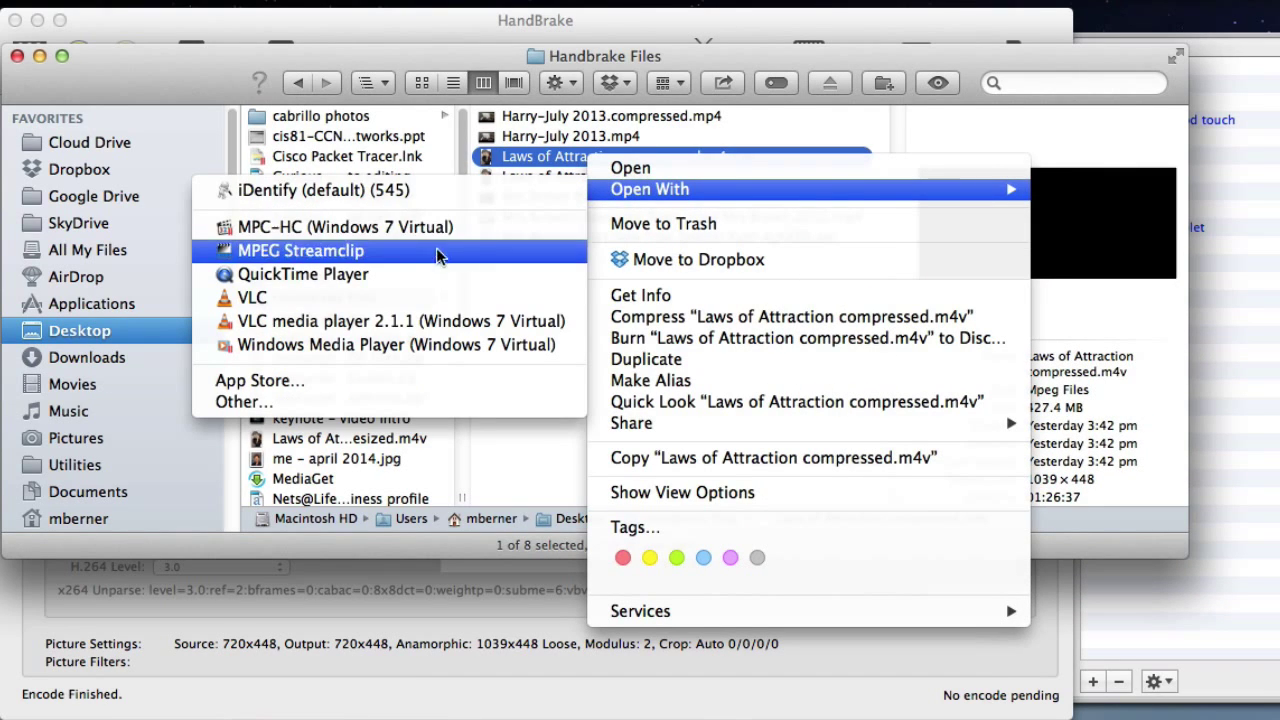
Play the compressed movie in QuickTime Player and pause it at 00:04:34.
click(402, 275)
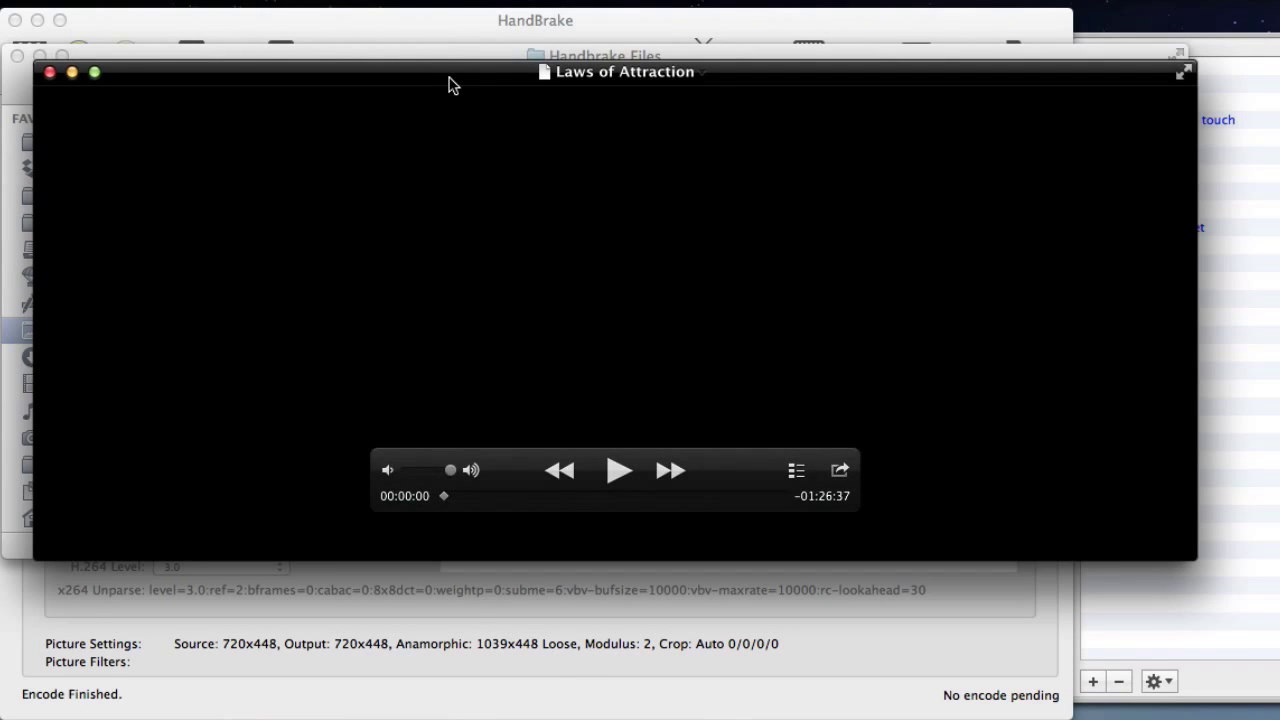
drag(449, 84, 449, 37)
click(620, 423)
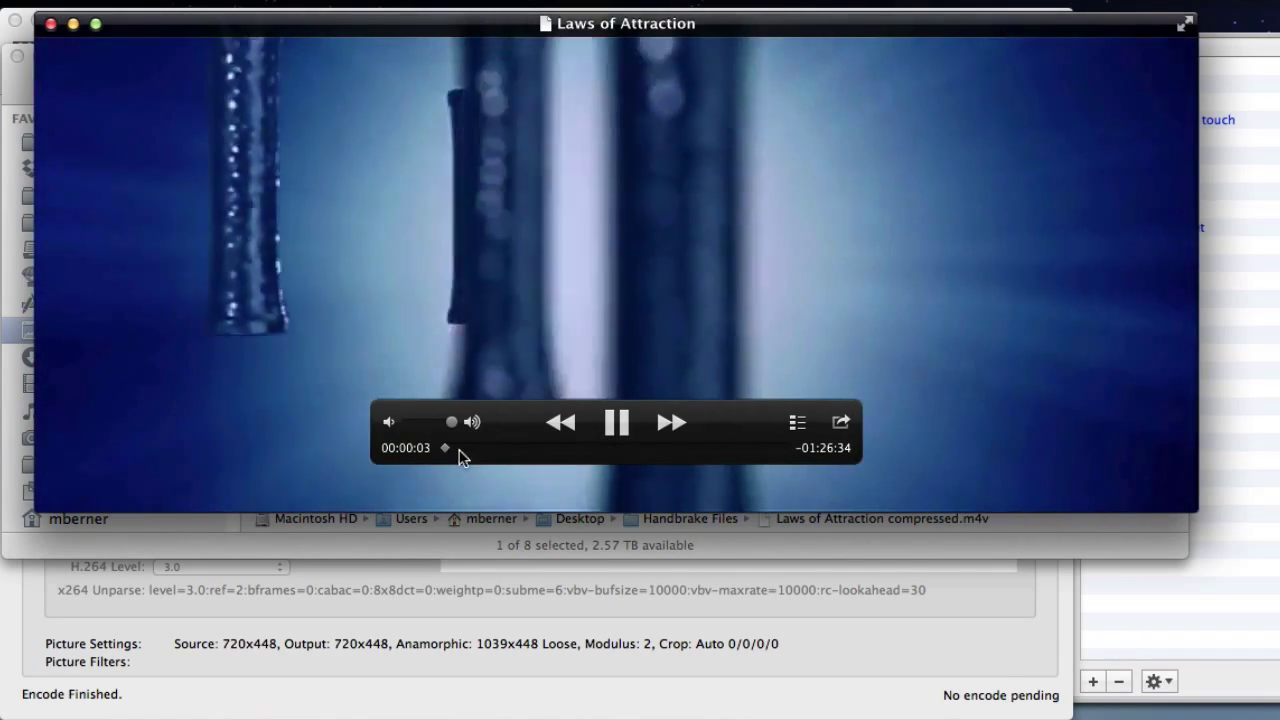
drag(450, 447, 462, 448)
click(619, 422)
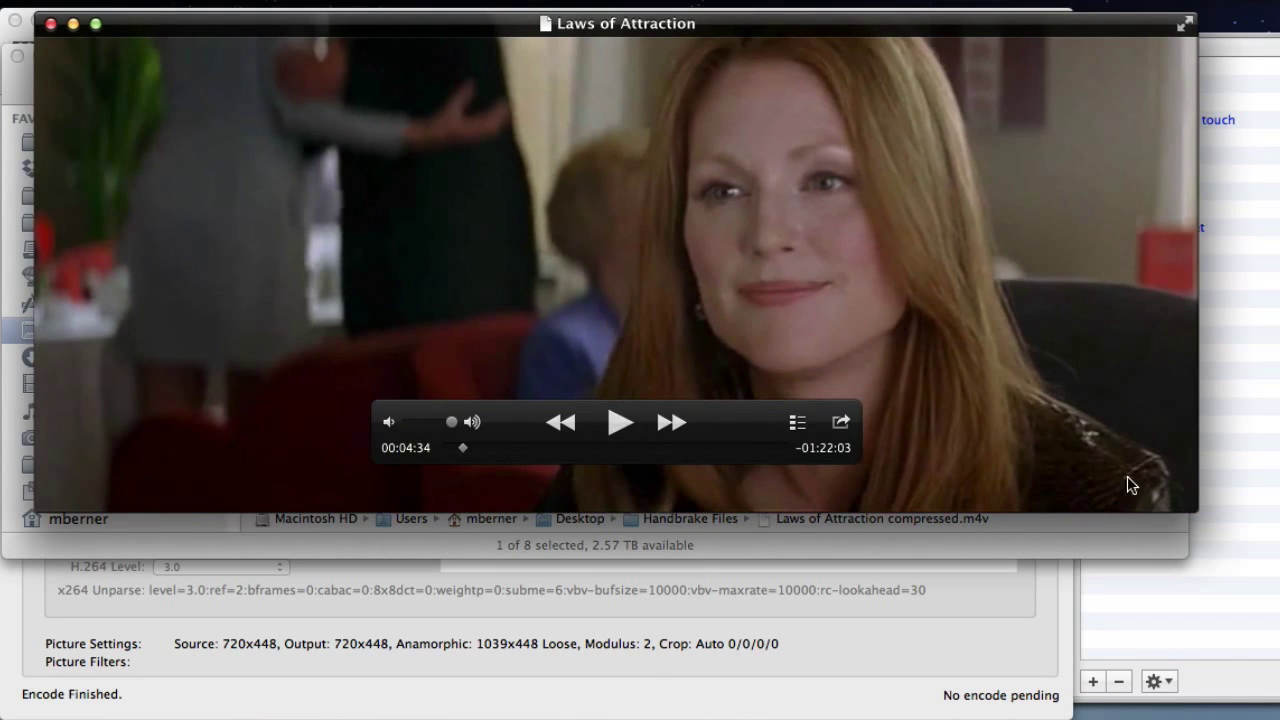
Shrink the player window and bring up the actions menu for the original Laws of Attraction.m4v.
drag(1197, 510, 820, 331)
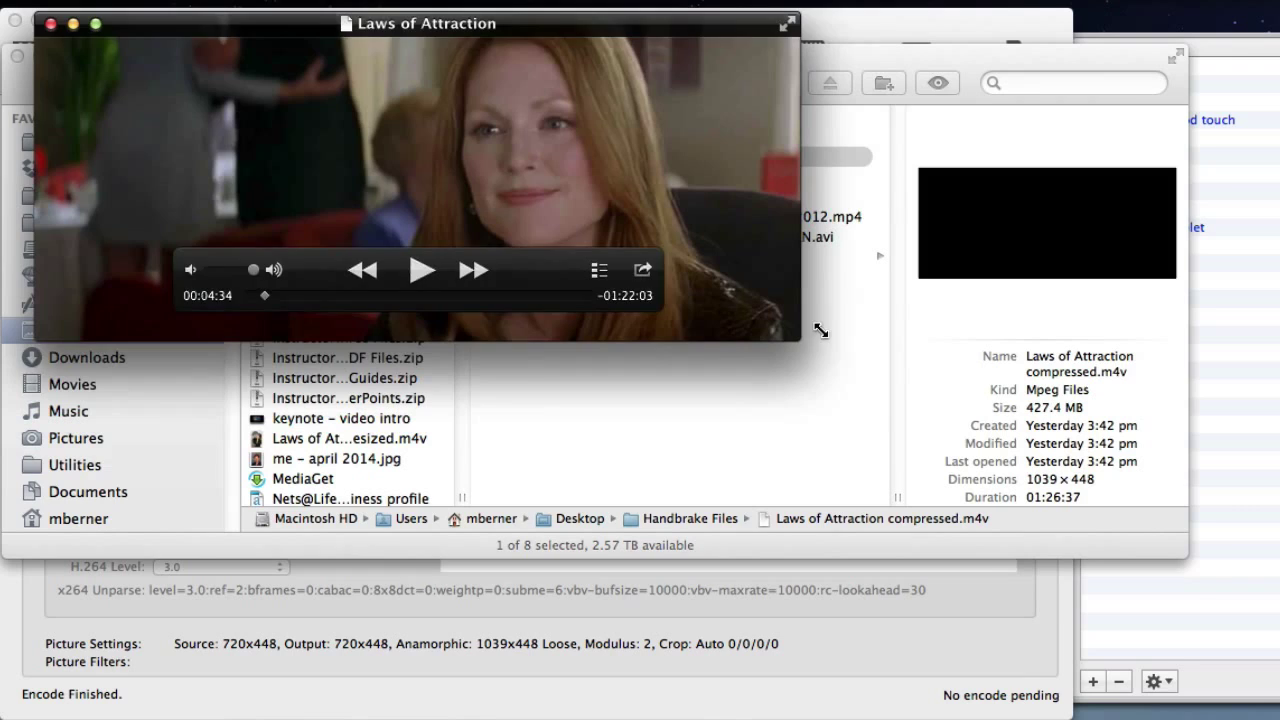
click(745, 425)
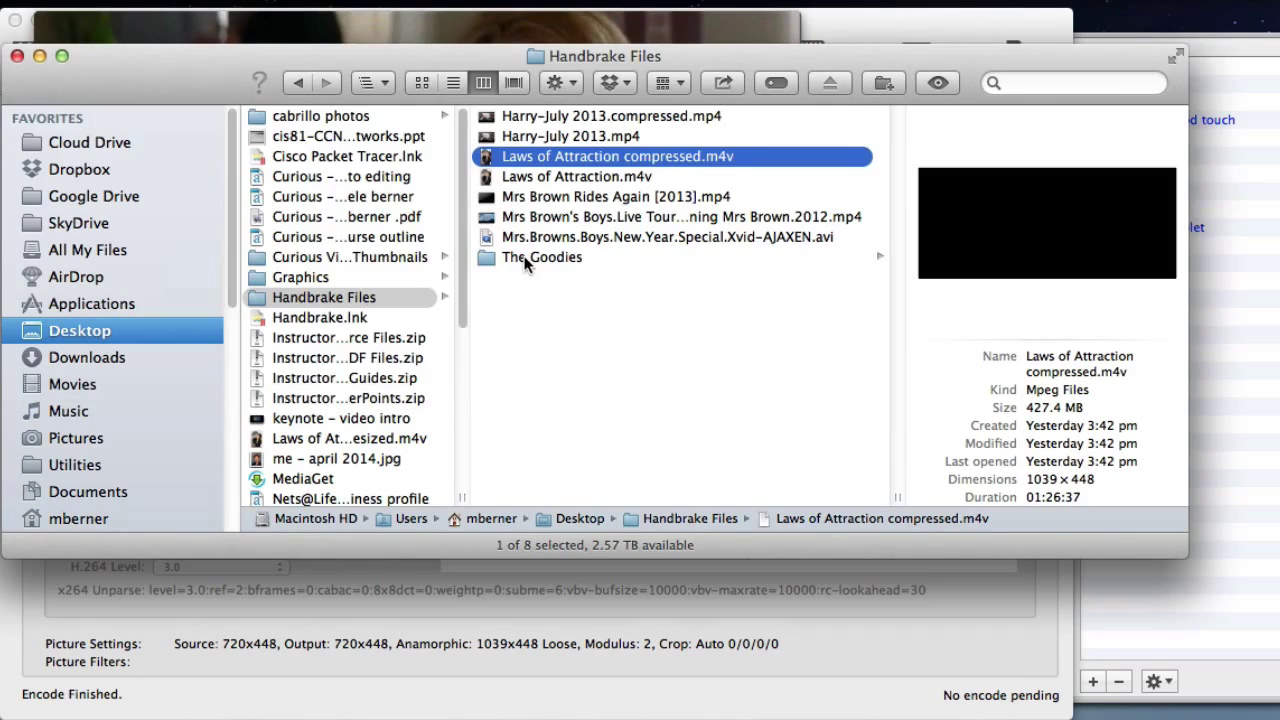
click(570, 185)
right_click(563, 180)
Open the original Laws of Attraction.m4v in QuickTime Player and play it alongside the compressed copy.
mouse_move(582, 212)
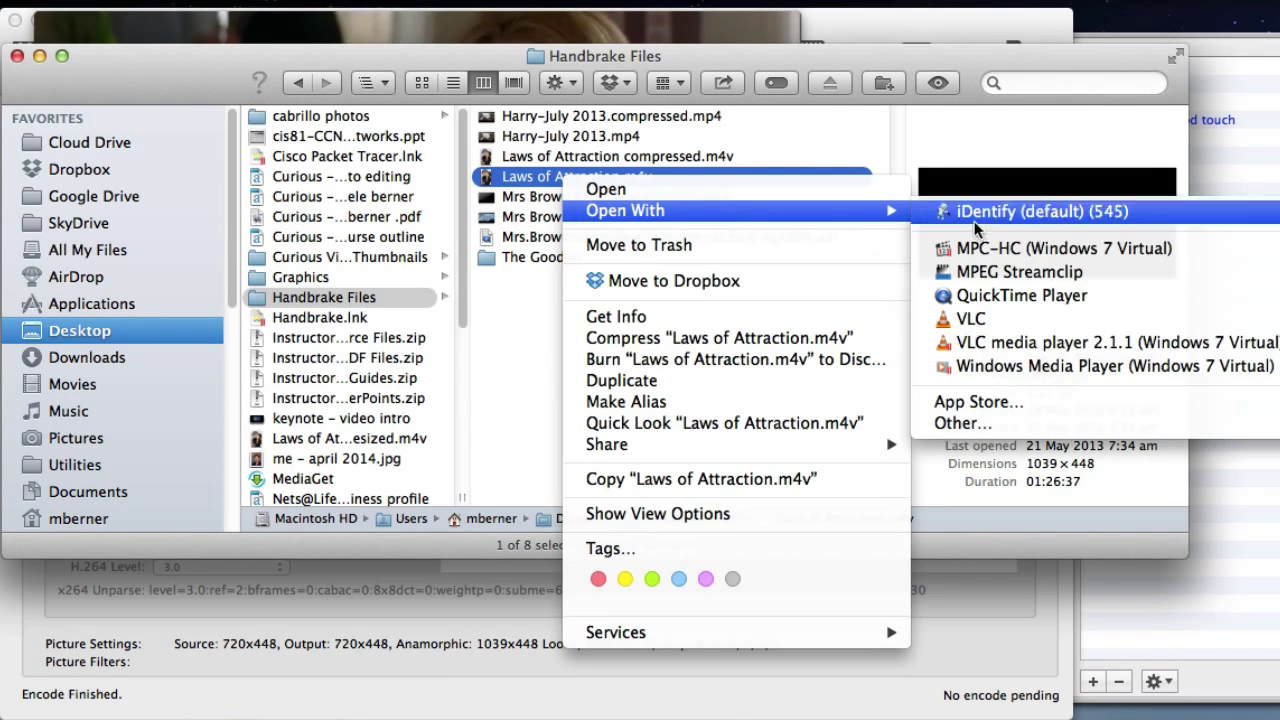
click(990, 295)
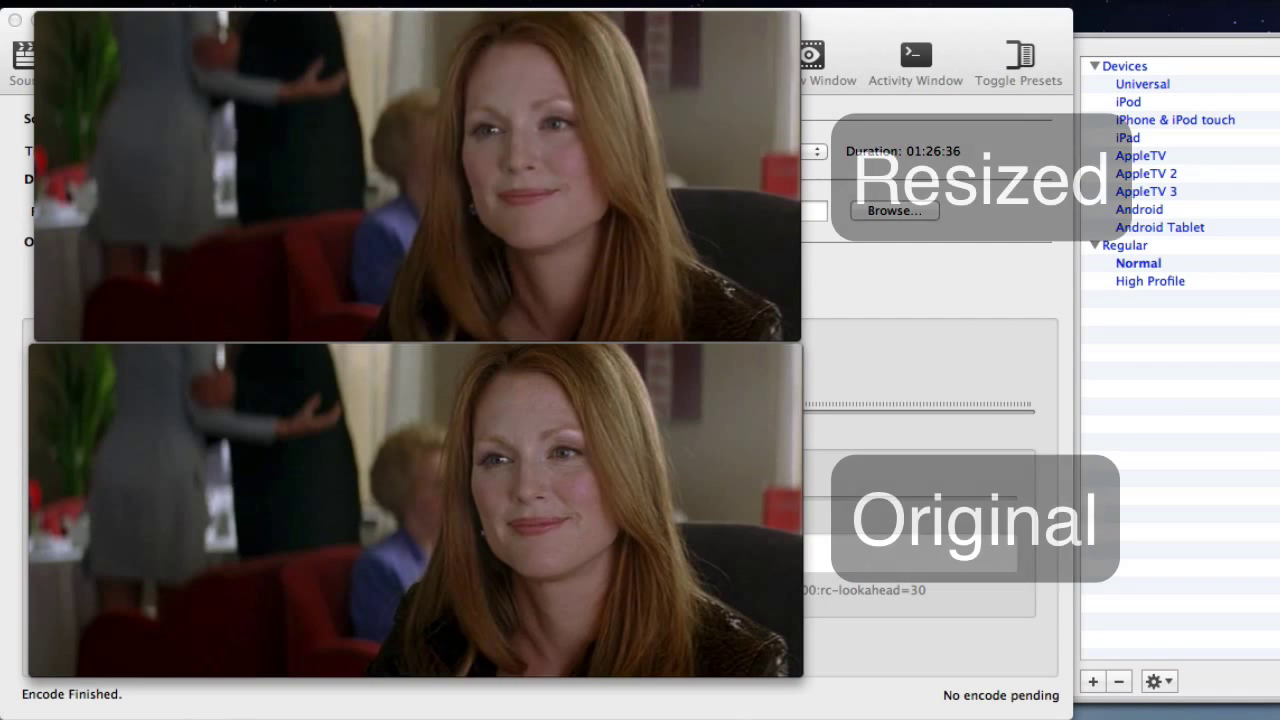
mouse_move(34, 514)
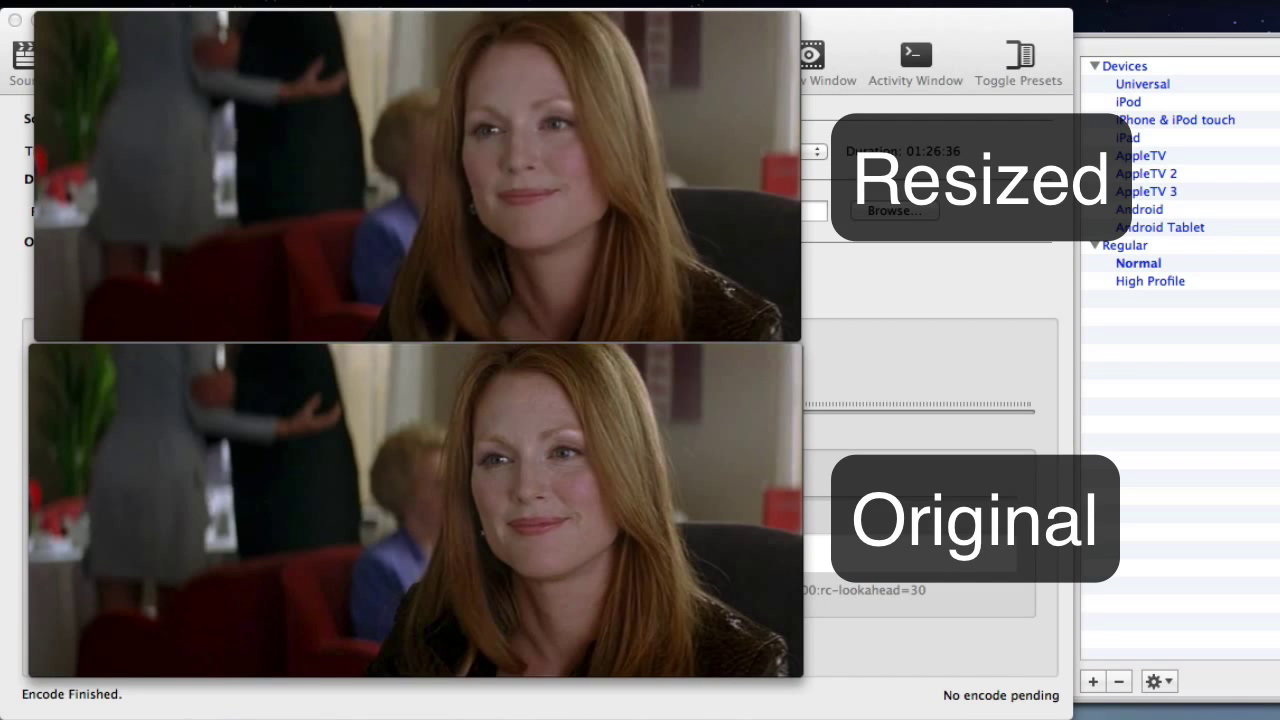
mouse_move(663, 531)
mouse_move(306, 641)
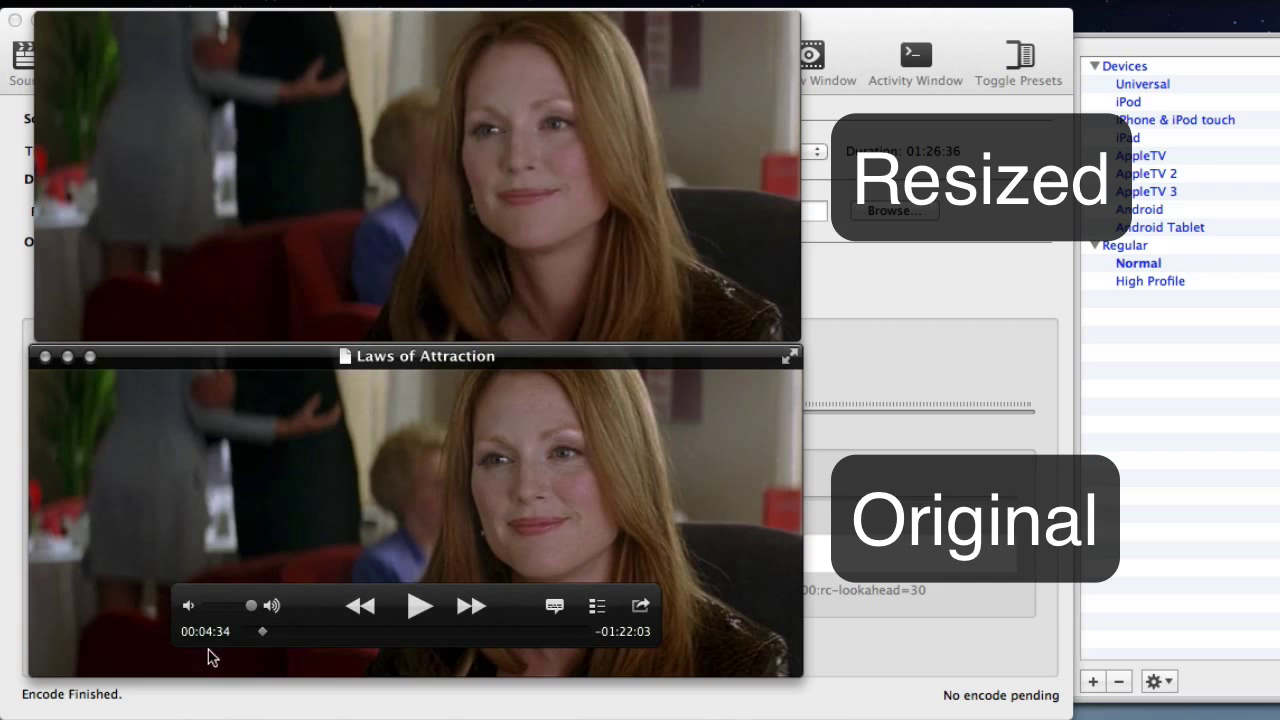
click(416, 607)
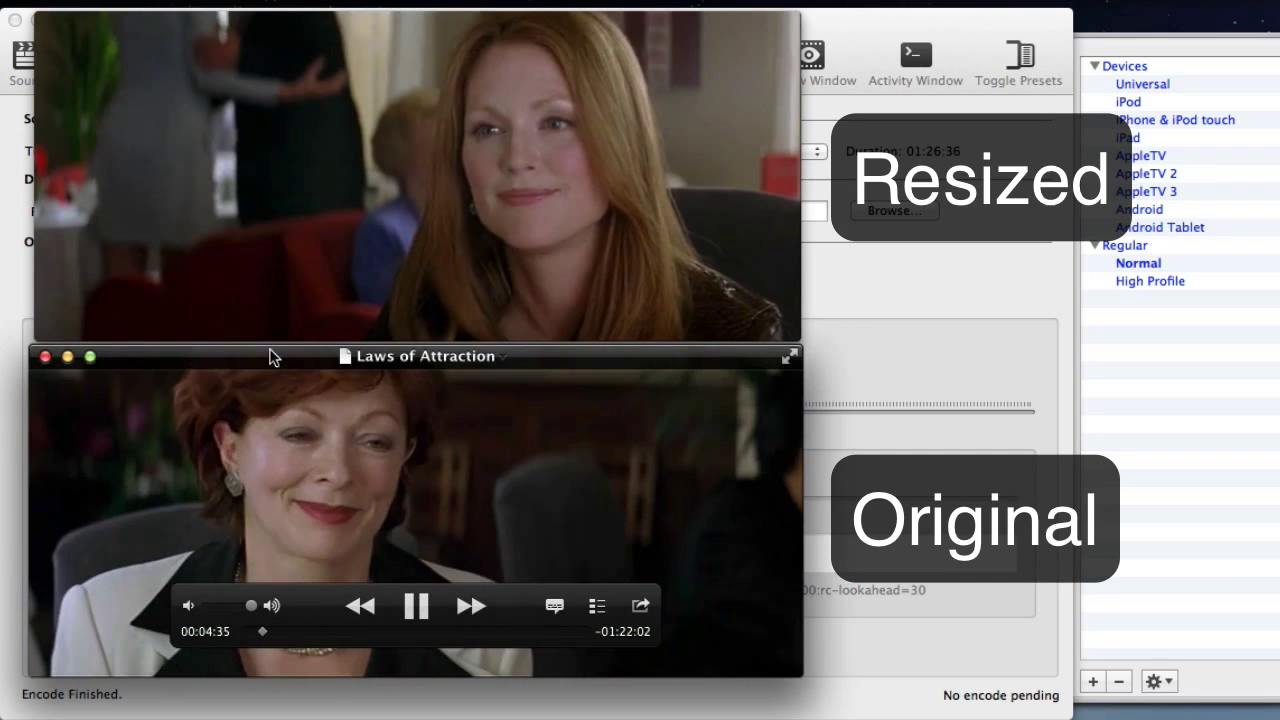
mouse_move(257, 337)
click(416, 274)
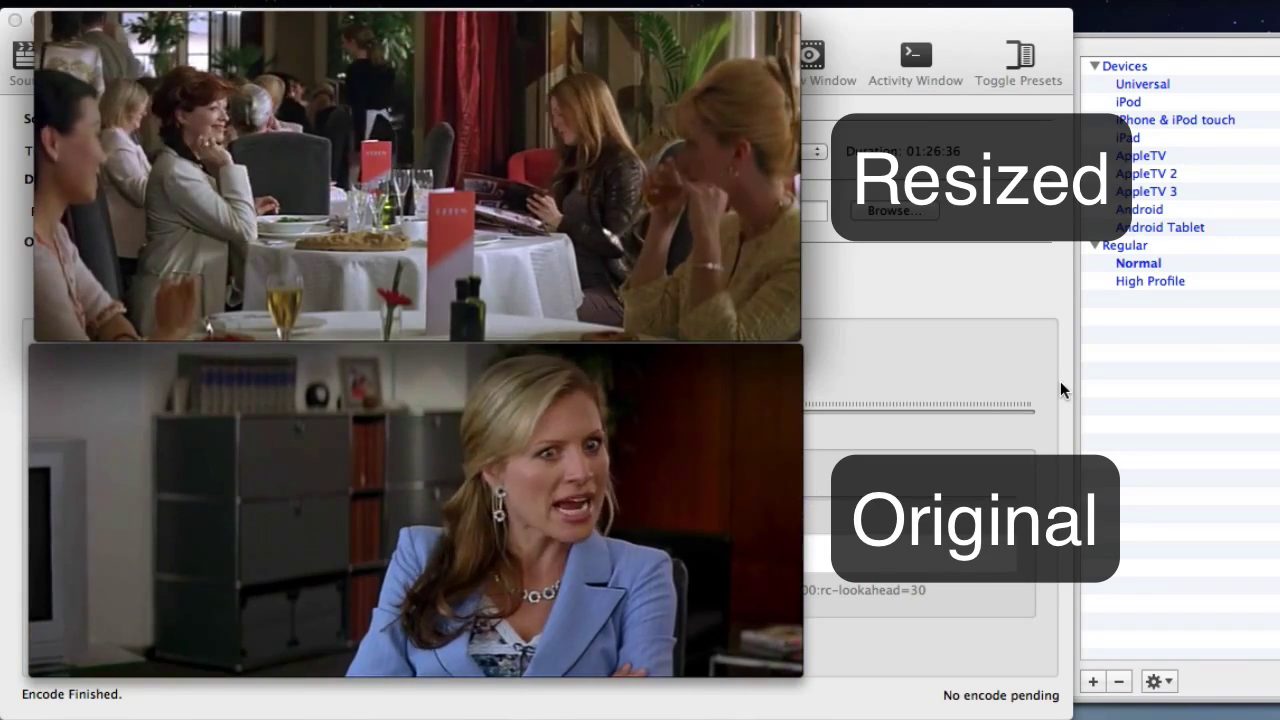
mouse_move(73, 404)
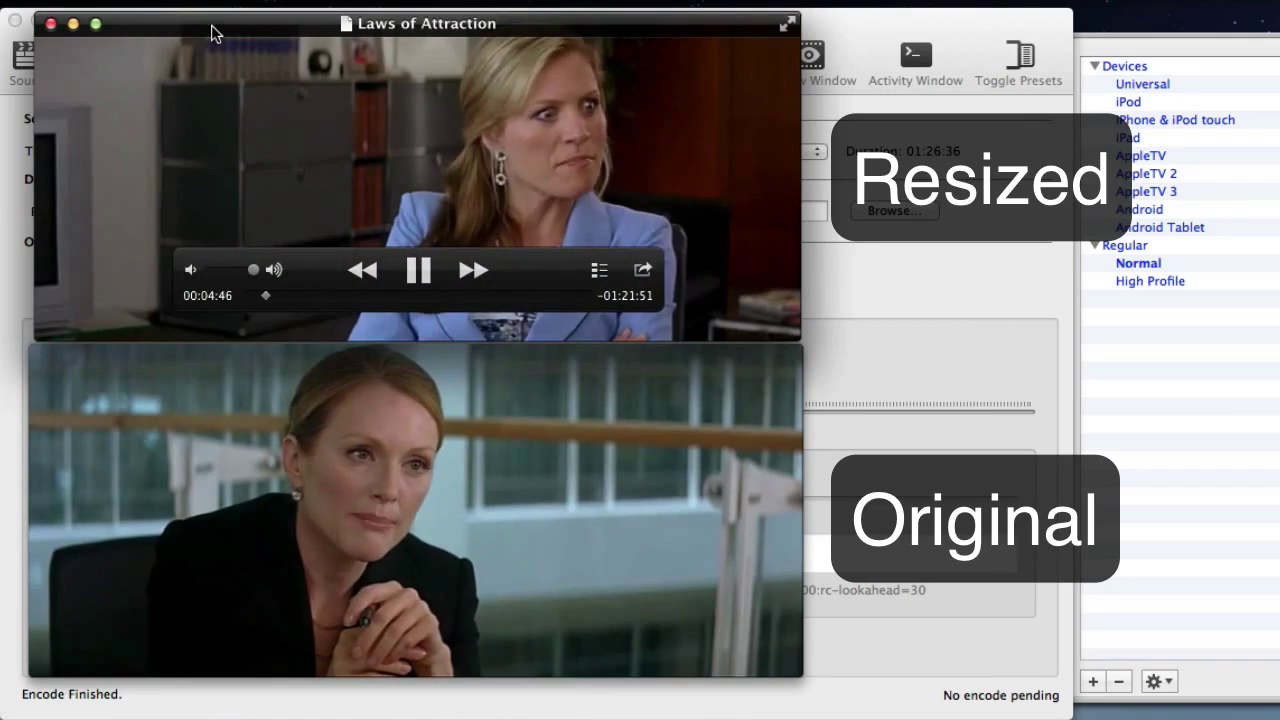
mouse_move(137, 266)
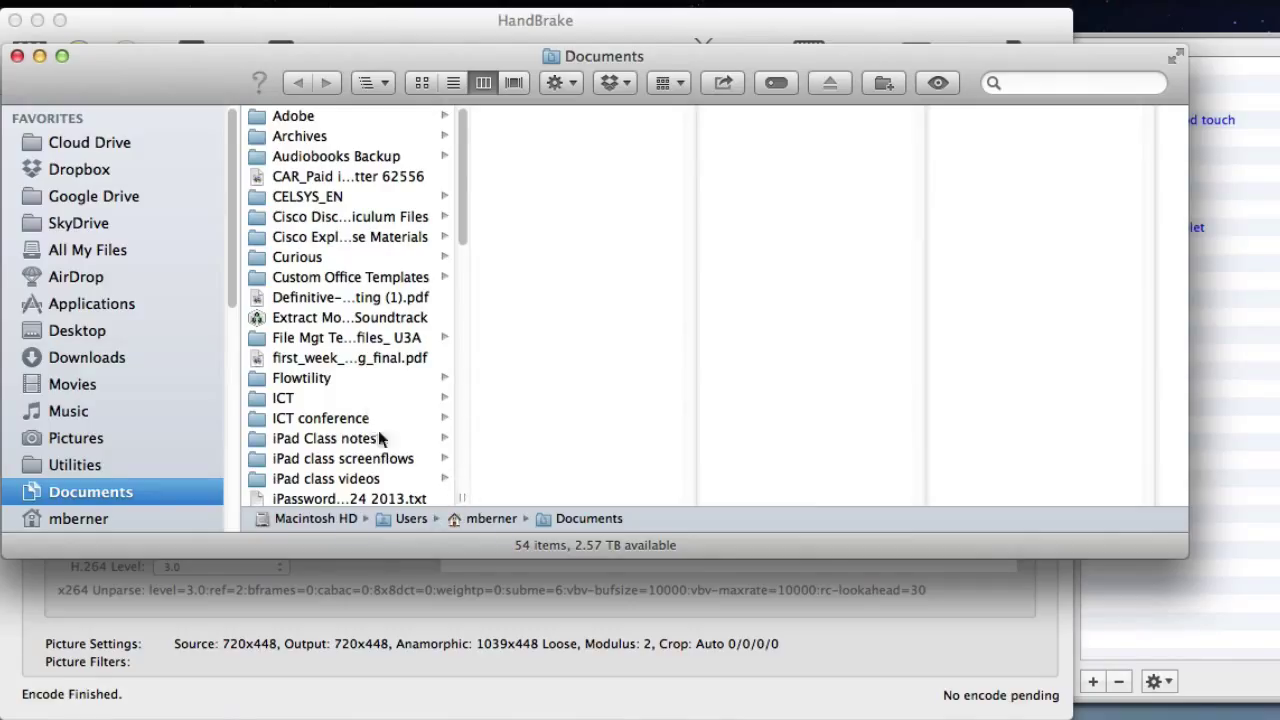
Go to Desktop > Handbrake Files > The Goodies > Season 1 and widen the window to show full file names.
click(95, 332)
click(300, 298)
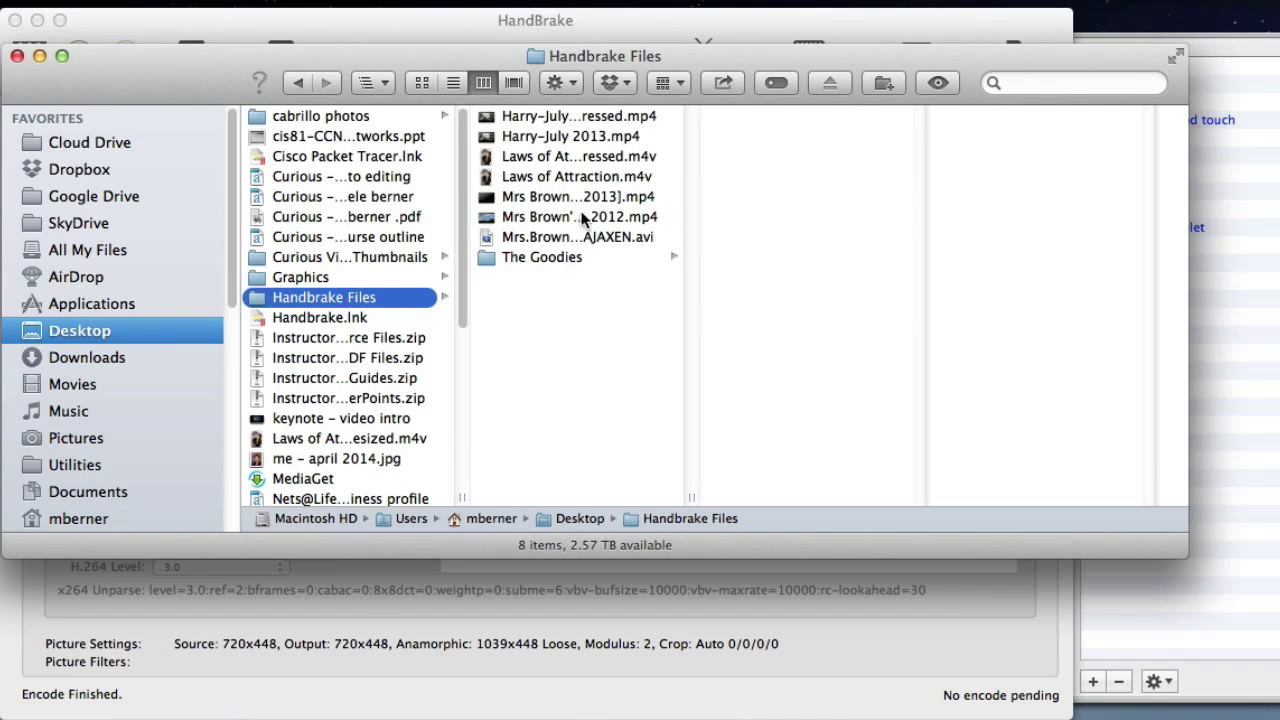
click(554, 259)
click(733, 118)
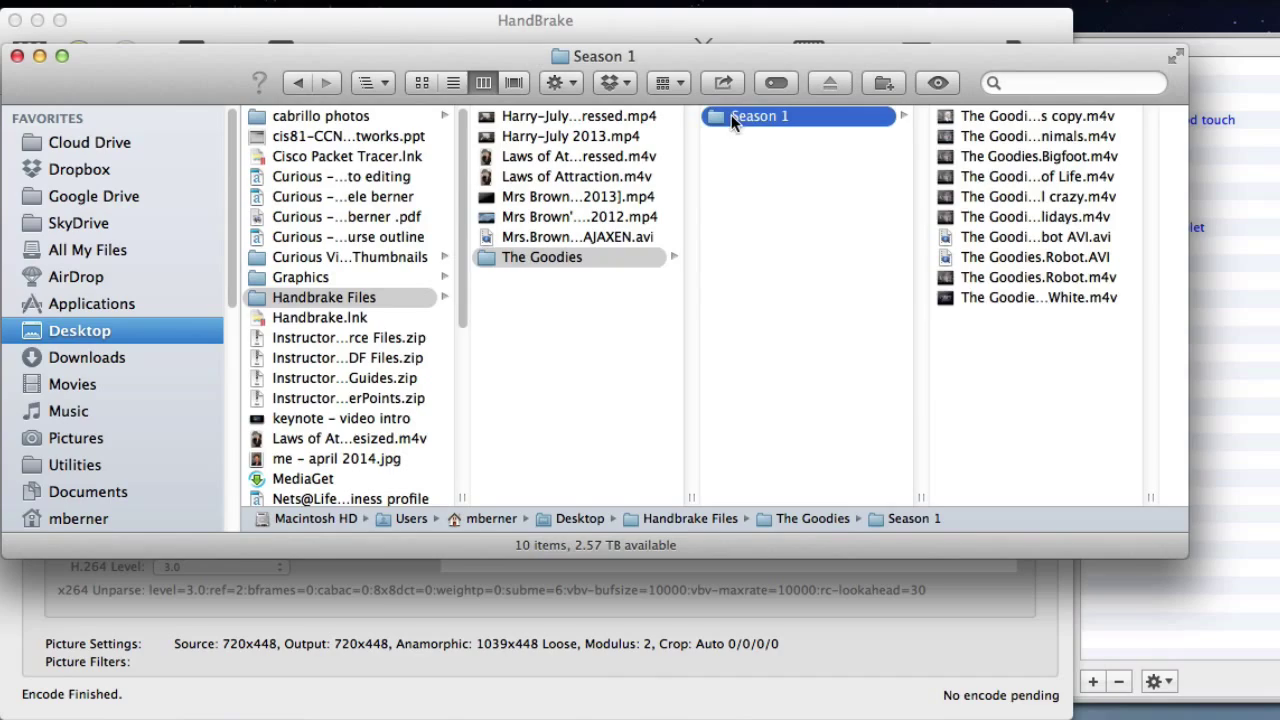
drag(1157, 497, 1279, 500)
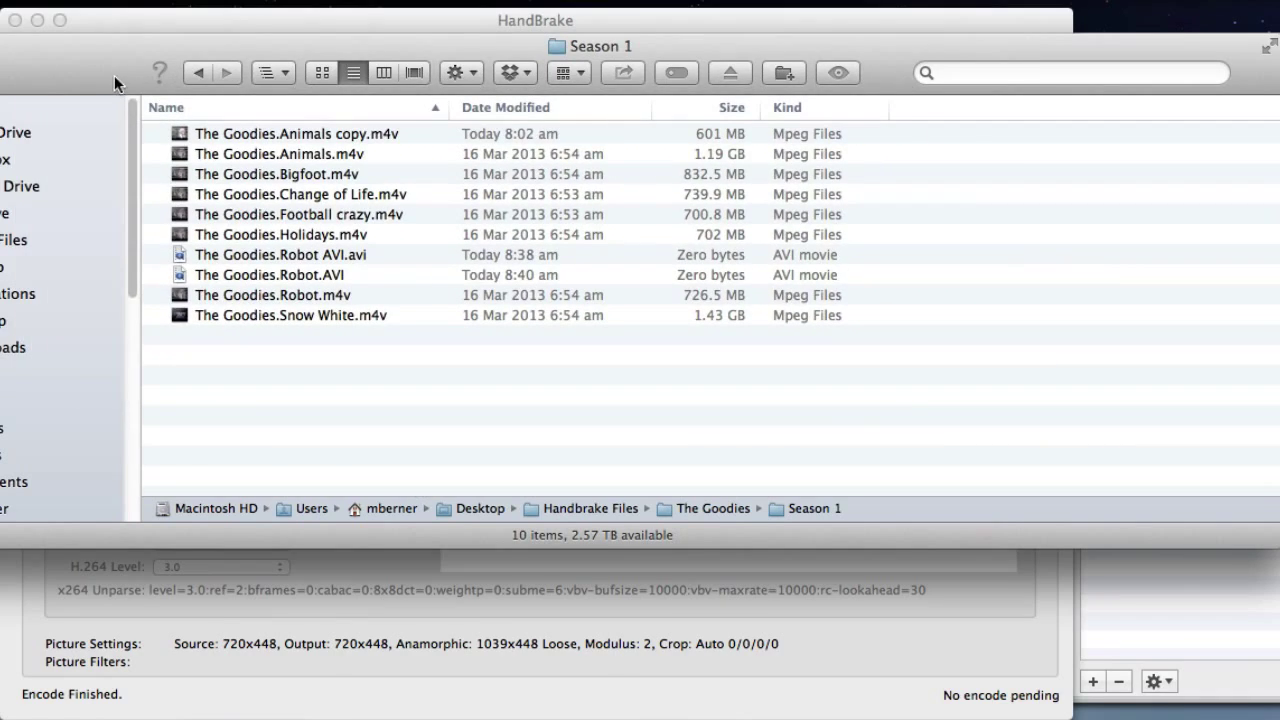
Move the Finder window so its sidebar is visible.
drag(114, 75, 245, 69)
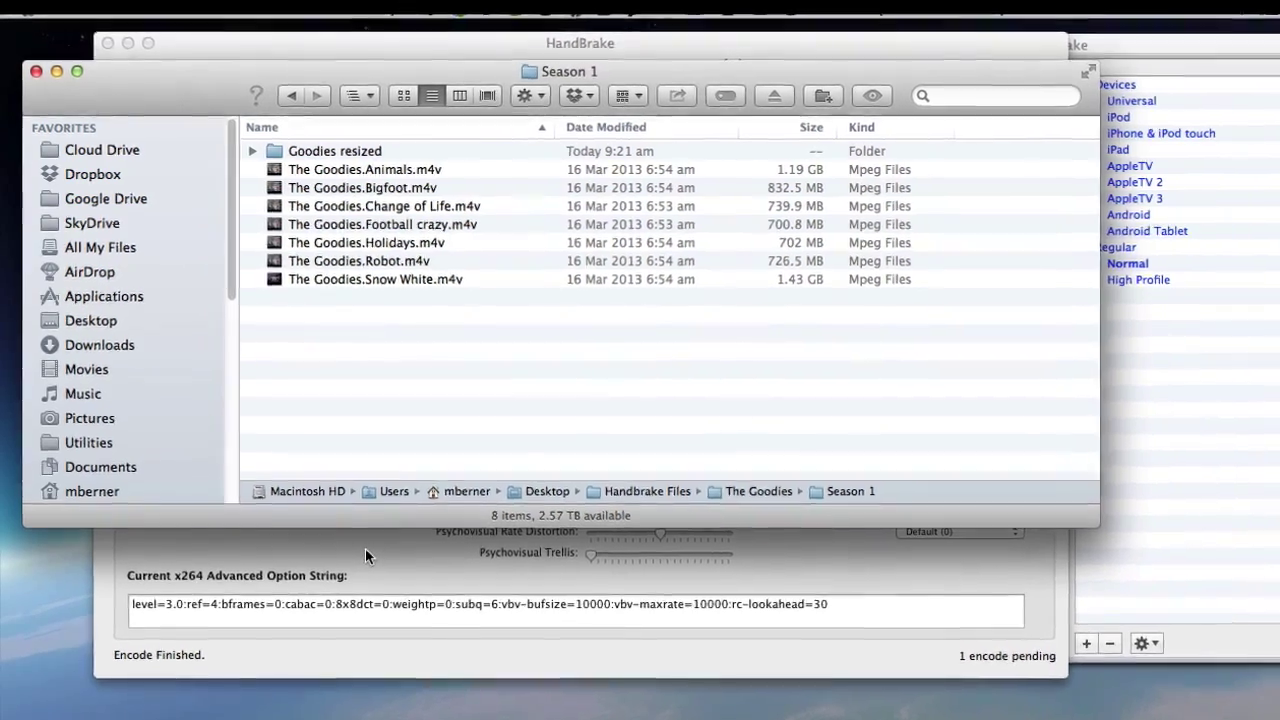
Bring HandBrake forward and load The Goodies.Bigfoot.m4v as the source.
click(363, 546)
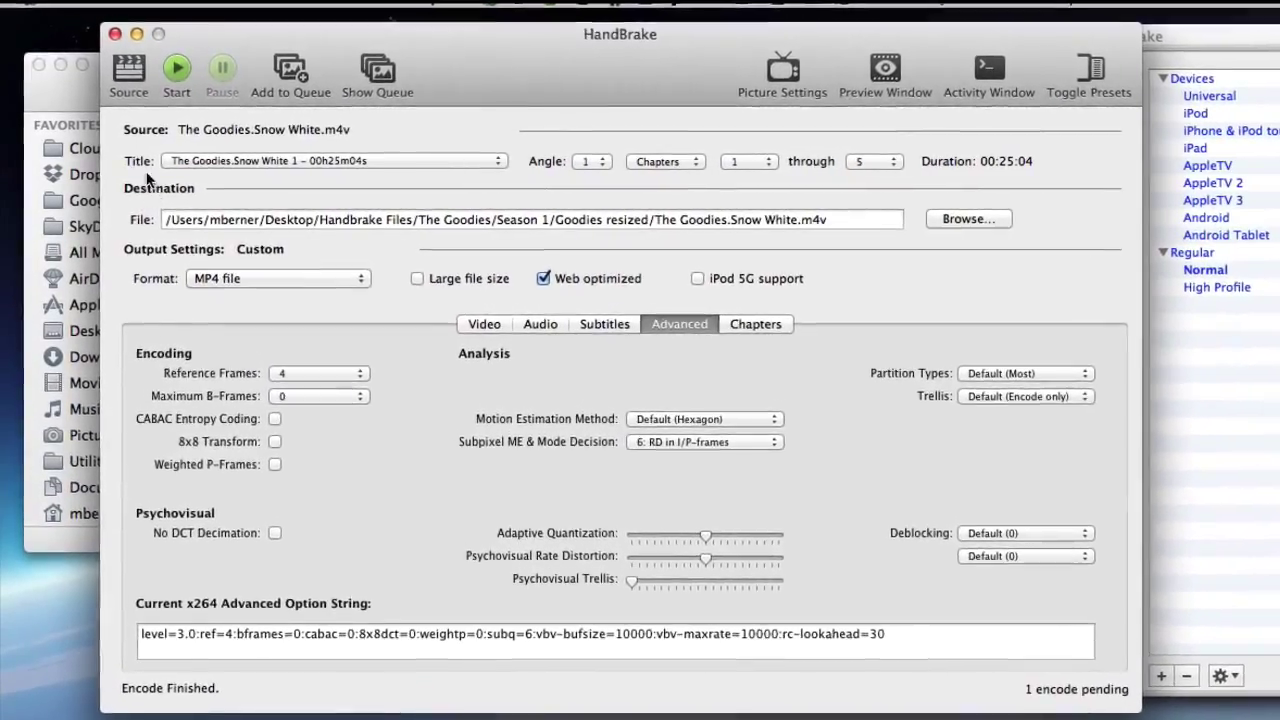
click(128, 70)
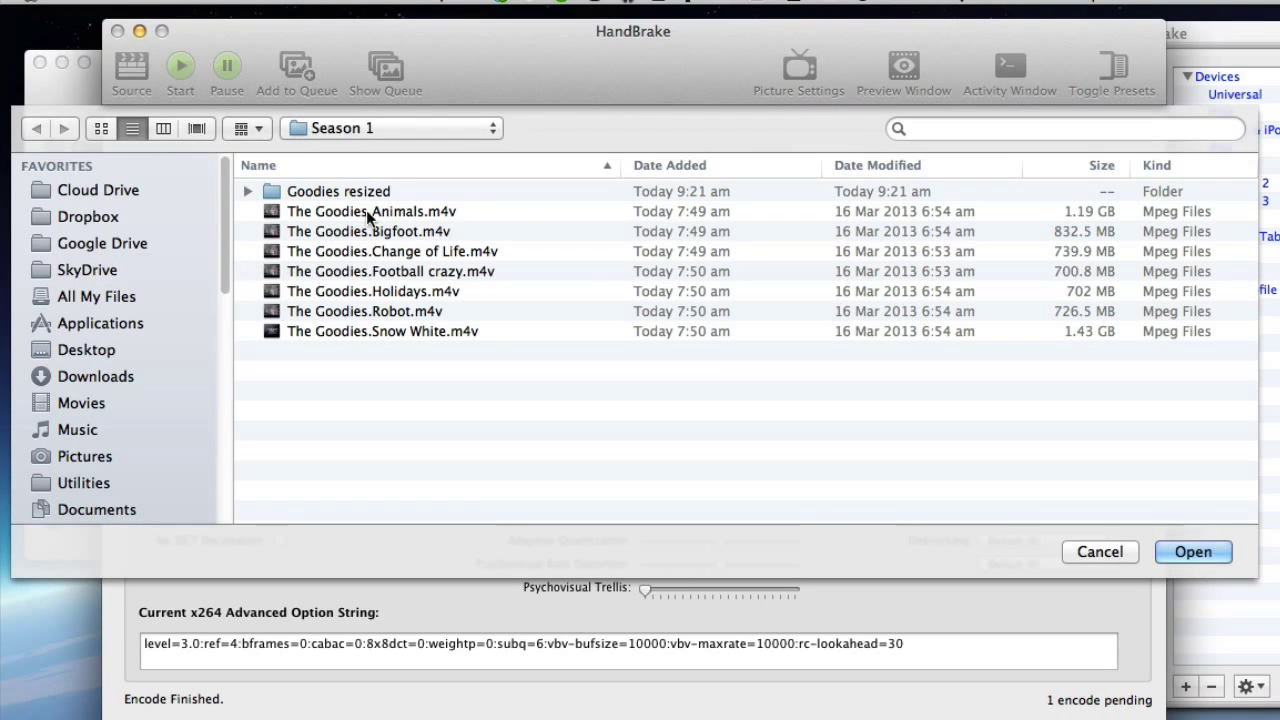
click(380, 231)
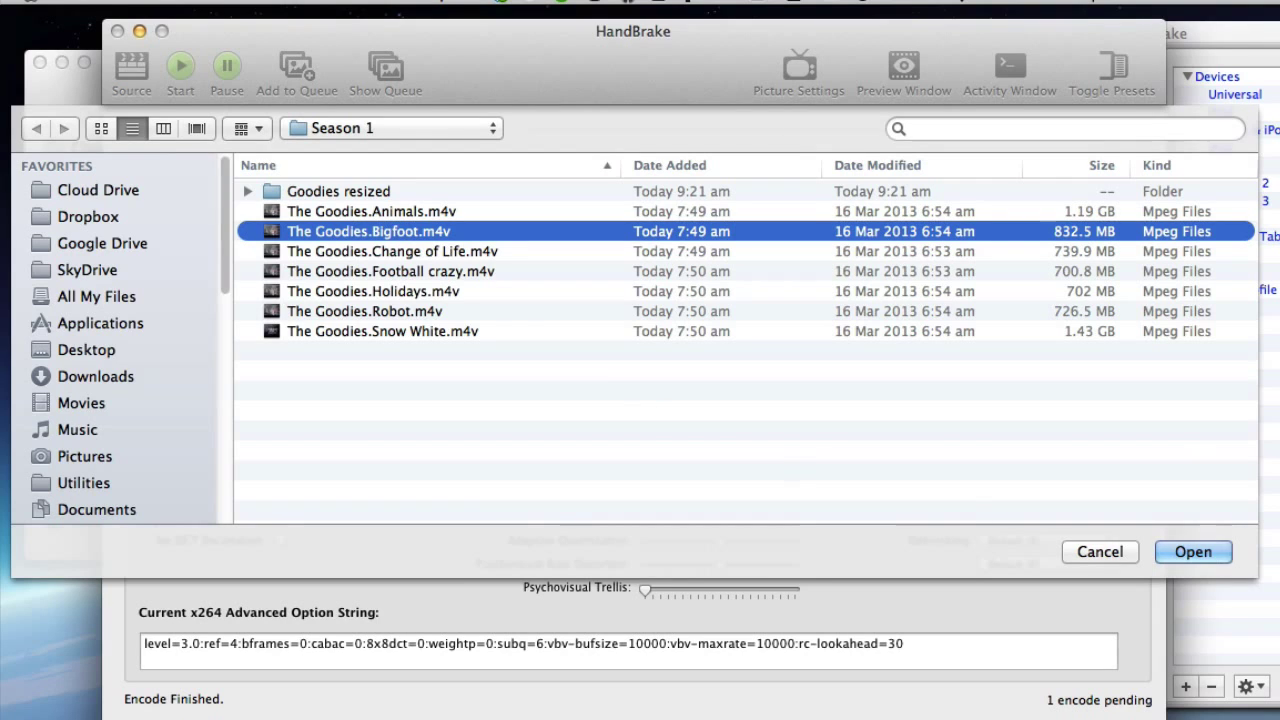
click(1190, 552)
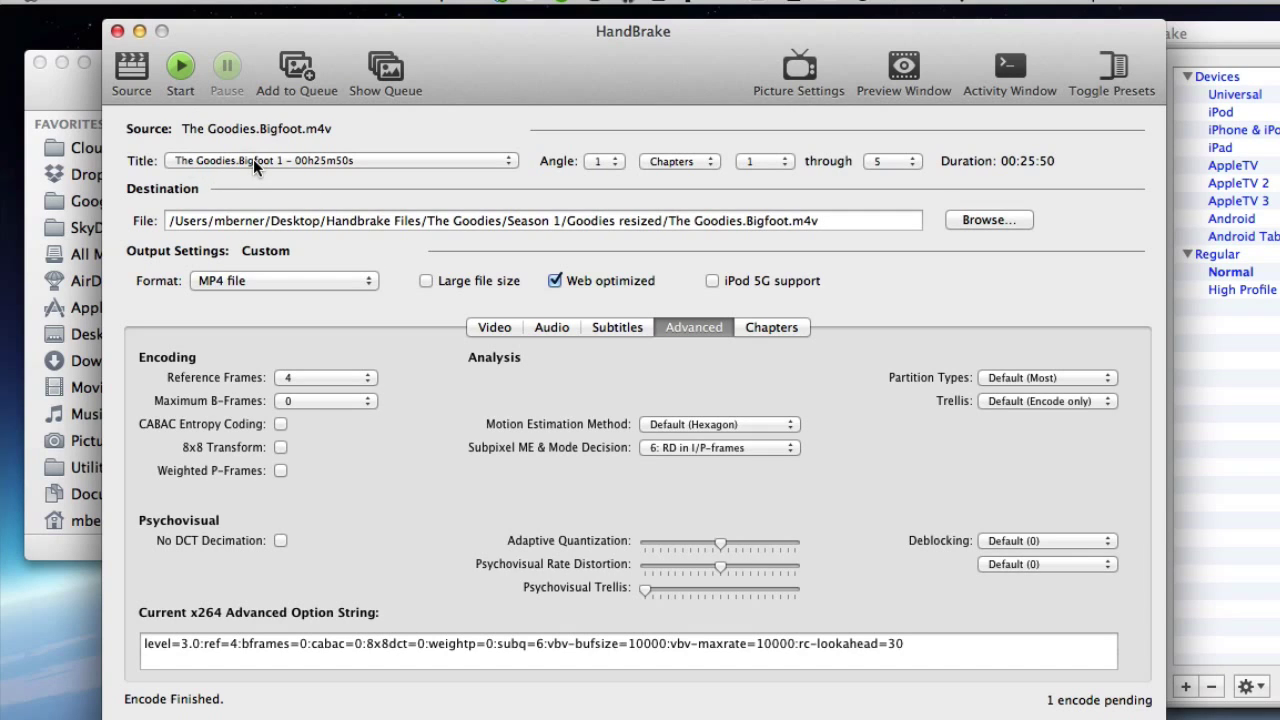
Lower the Bigfoot episode's audio bitrate to 128 and add it to the queue.
click(557, 329)
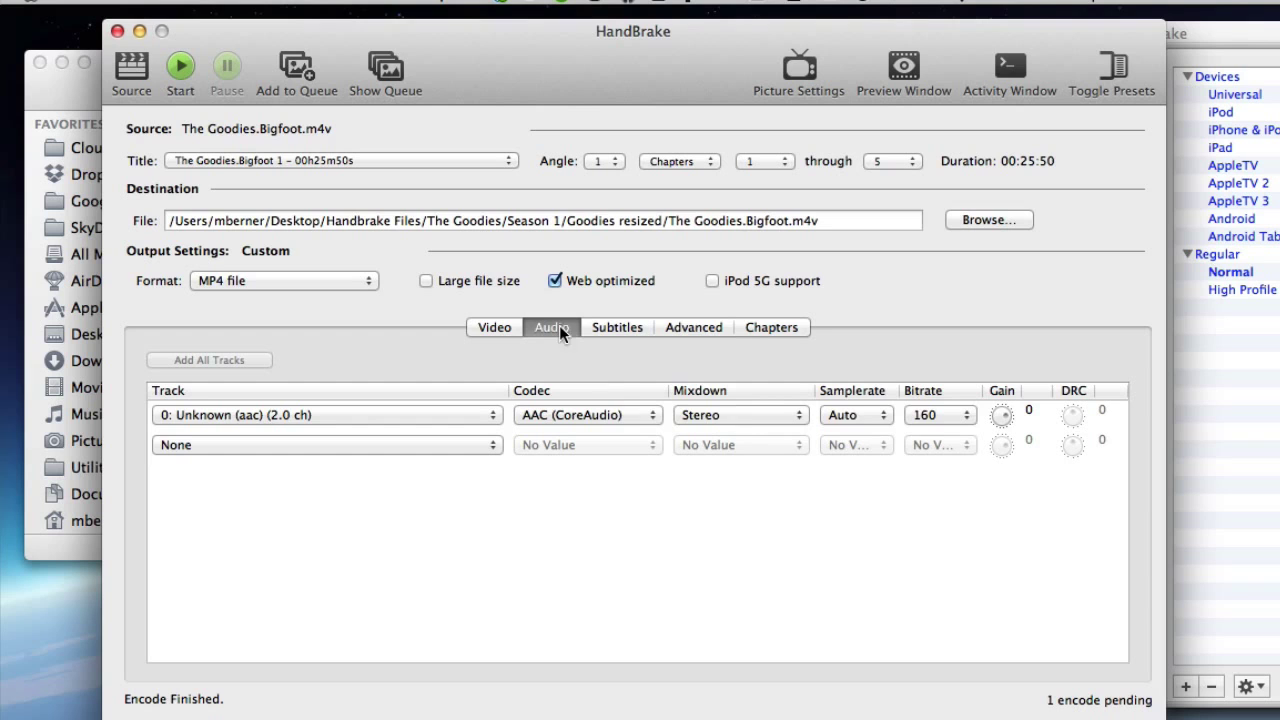
click(915, 415)
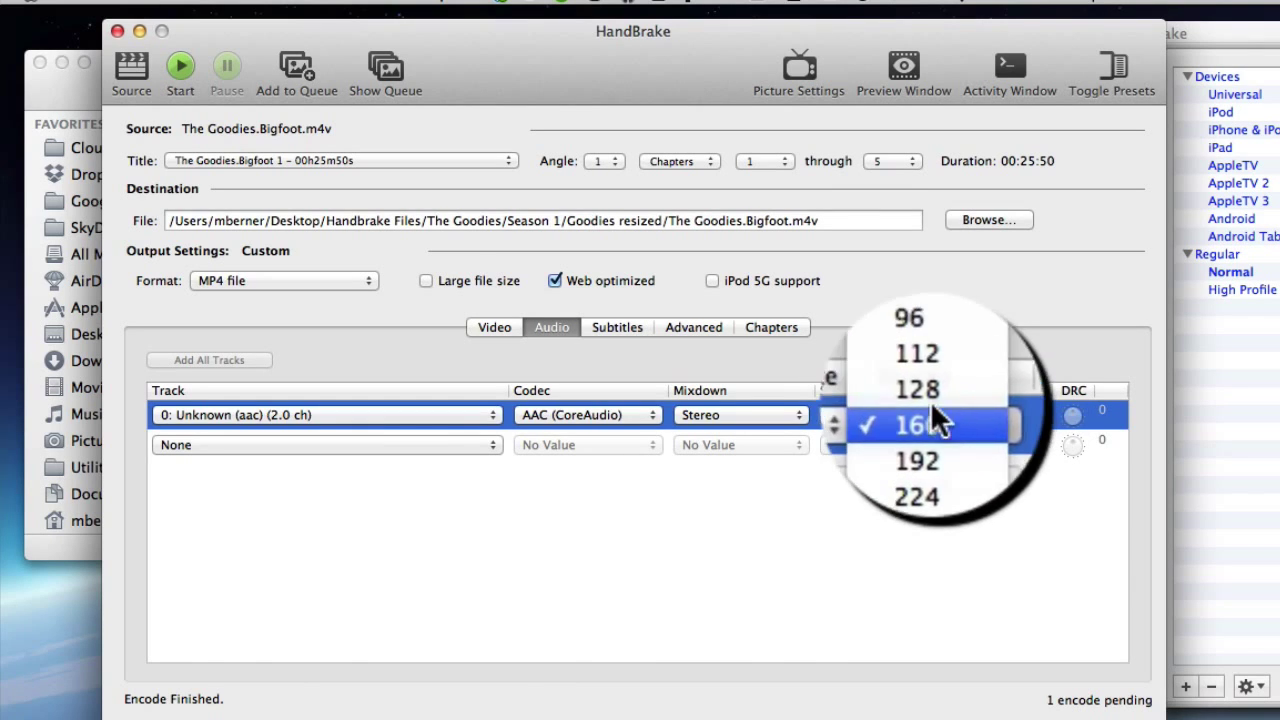
click(932, 395)
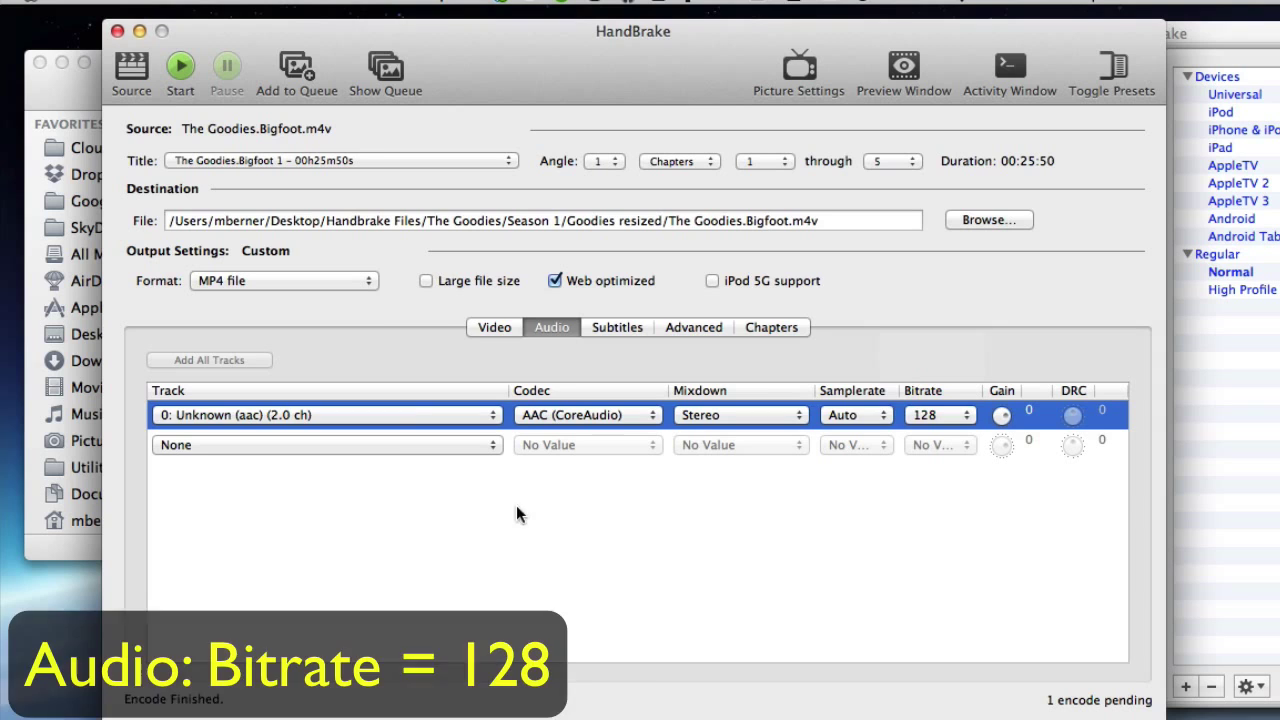
click(490, 328)
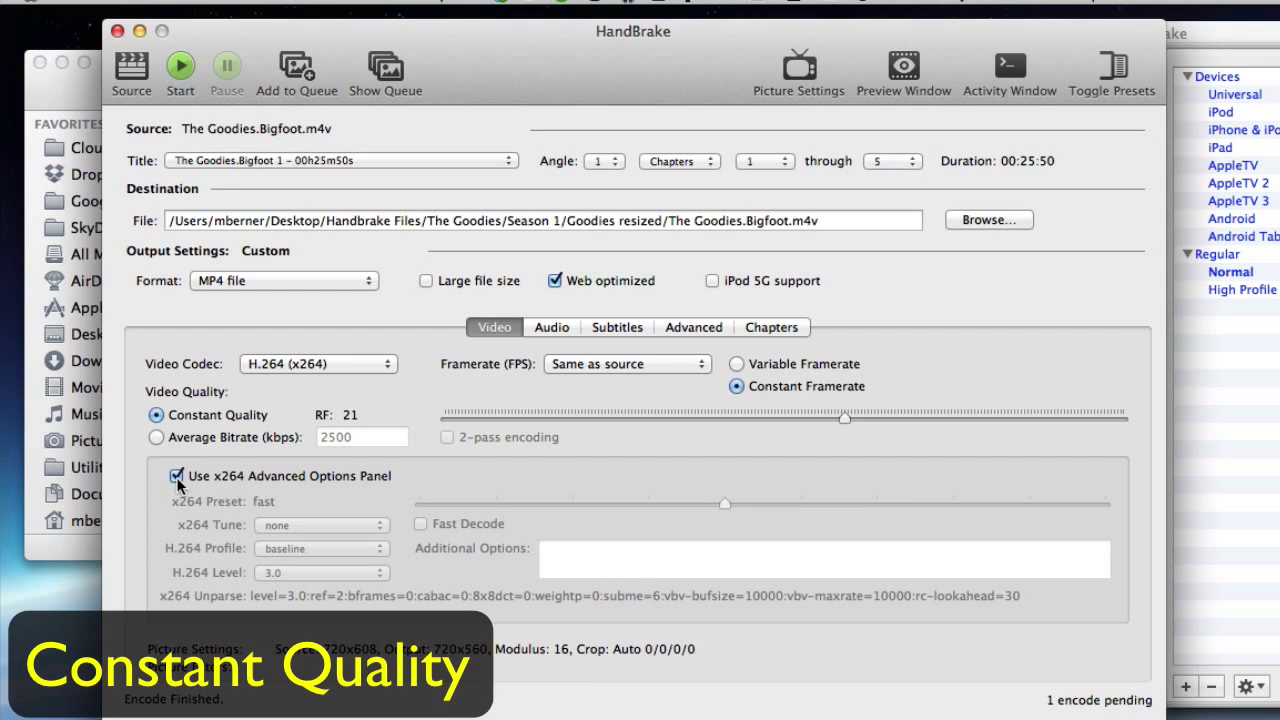
click(680, 328)
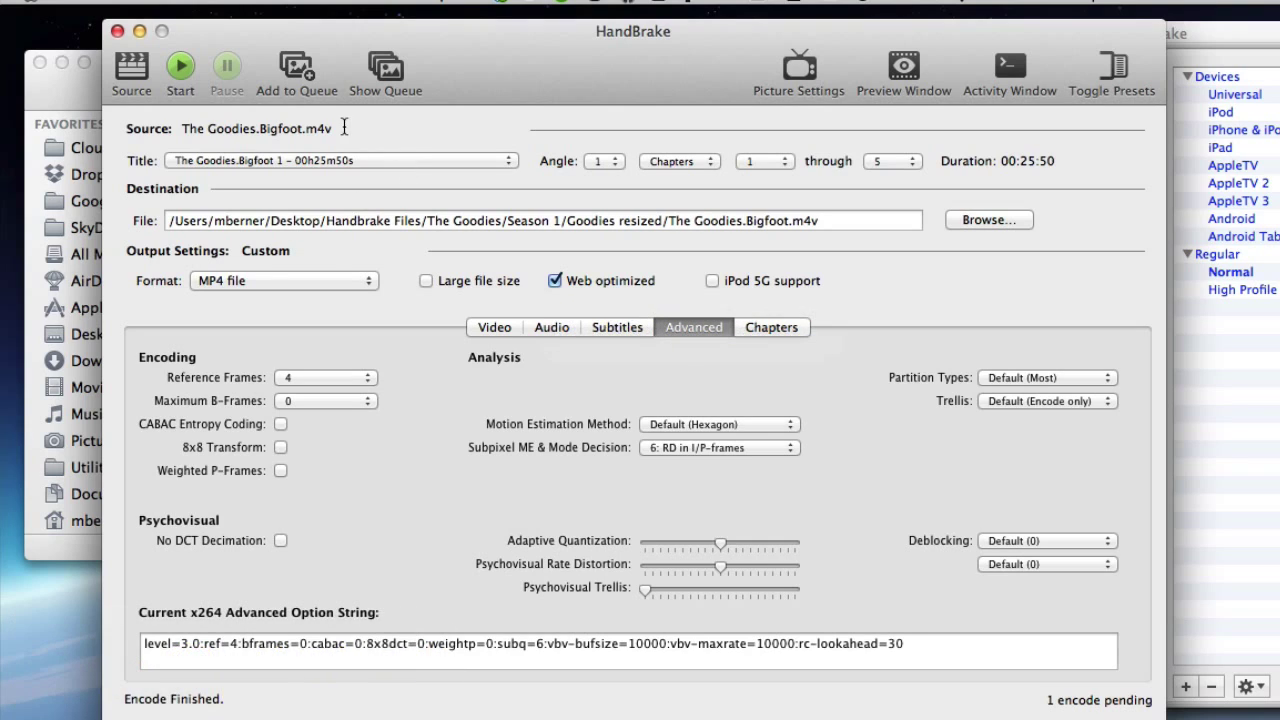
click(300, 68)
Remove the Snow White job from the encode queue.
click(383, 68)
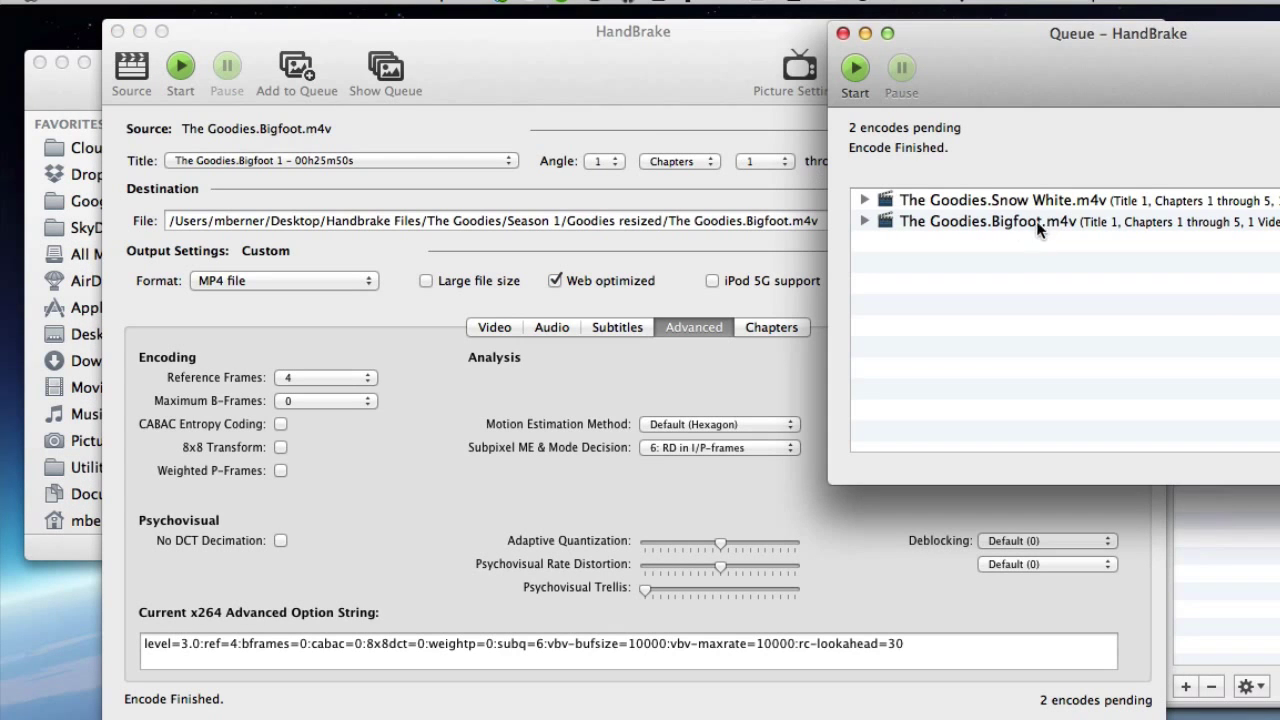
click(1000, 200)
key(Delete)
click(667, 88)
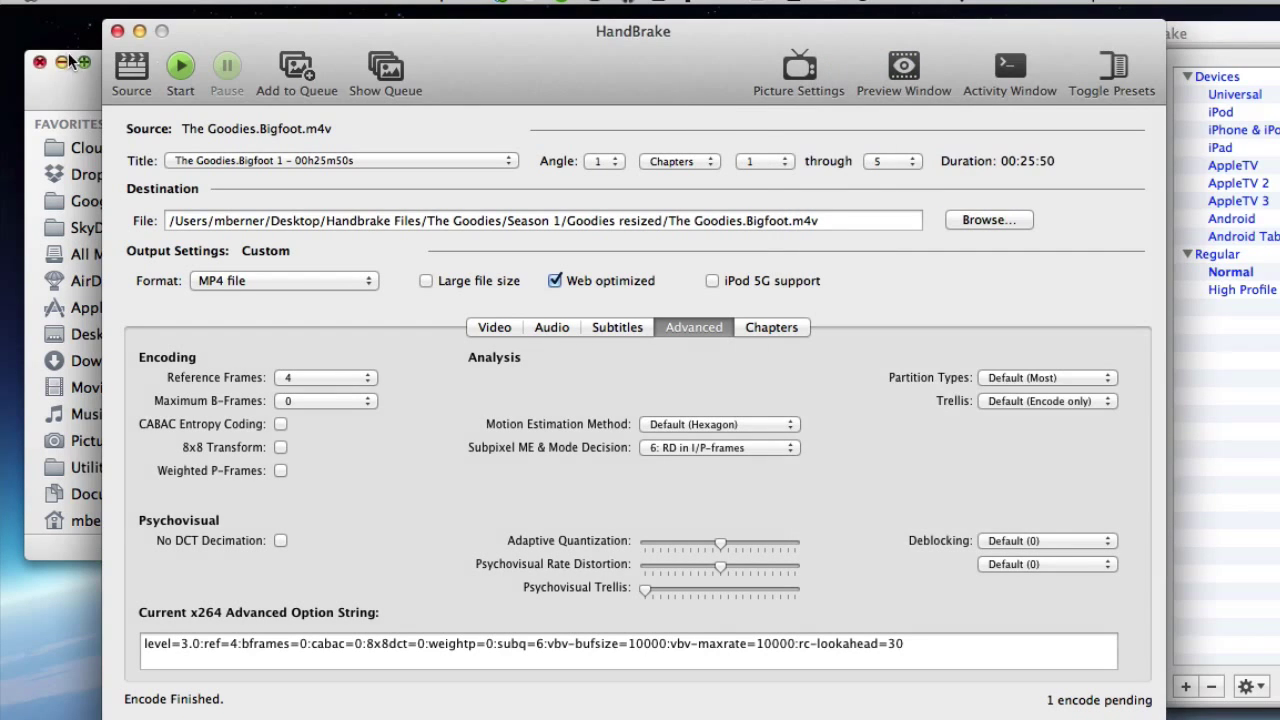
Load the Change of Life episode, set its audio bitrate to 128, and queue it.
click(133, 75)
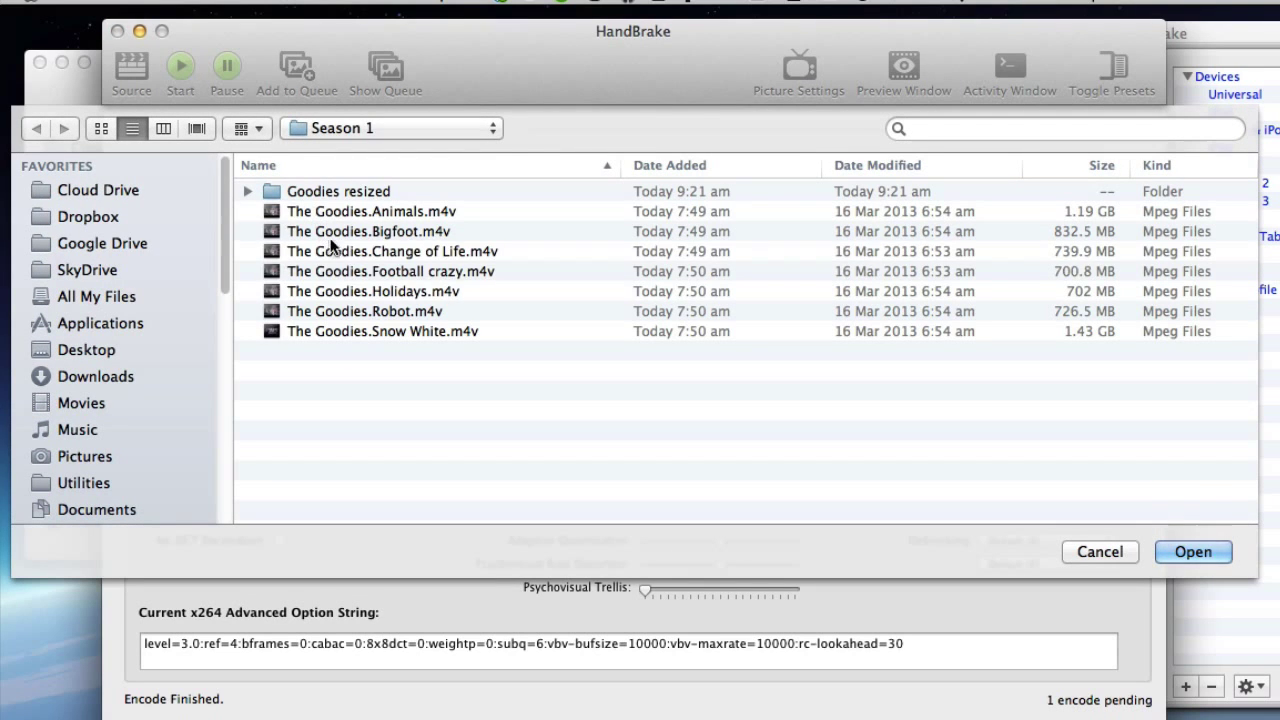
click(337, 250)
click(1190, 551)
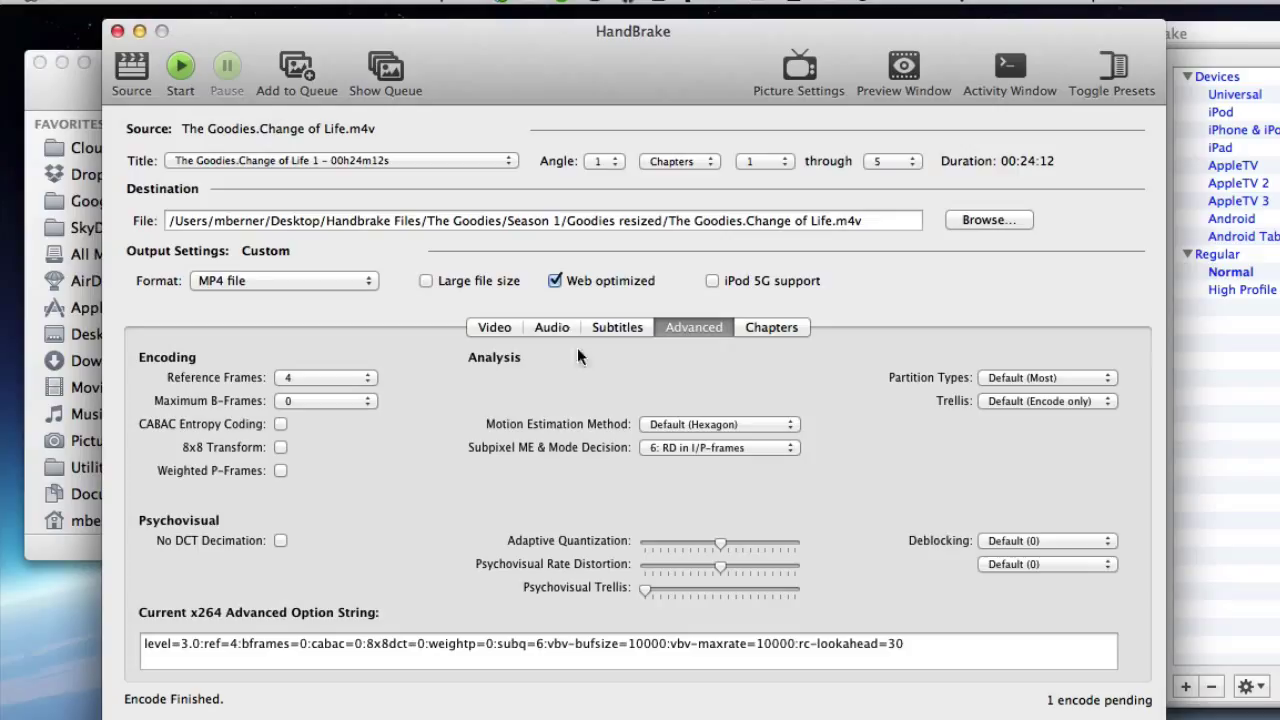
click(551, 327)
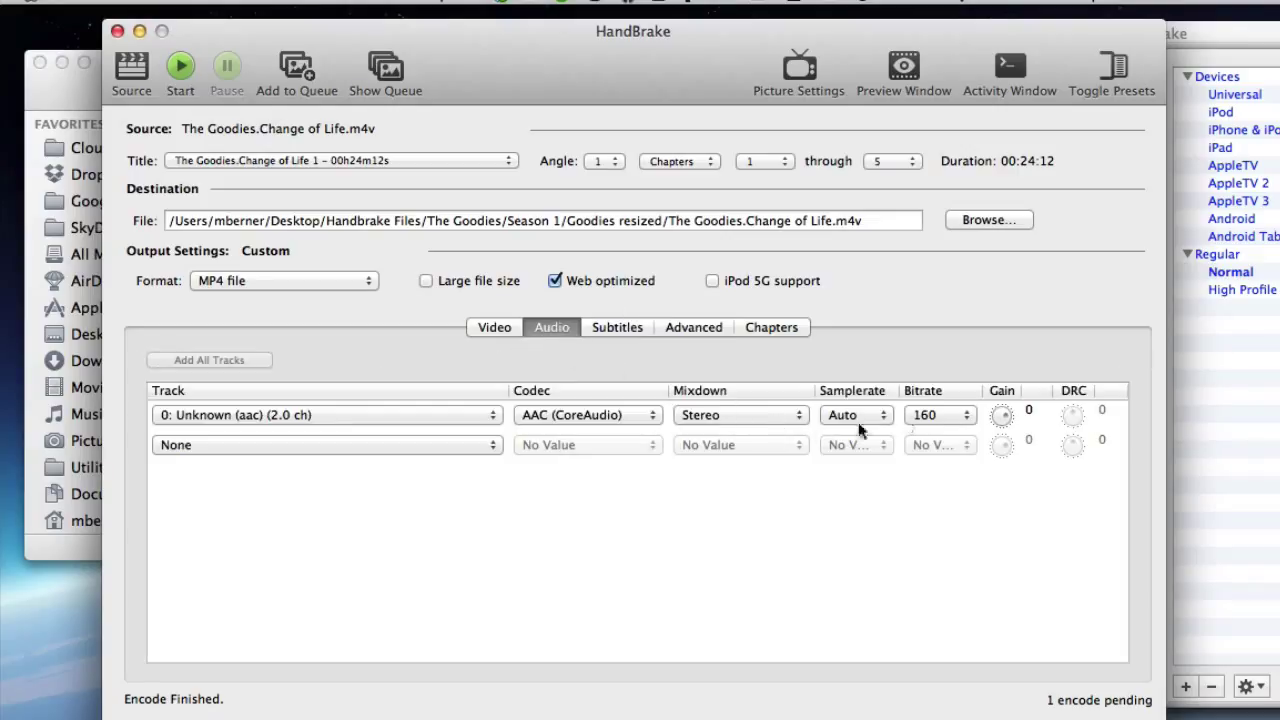
click(968, 415)
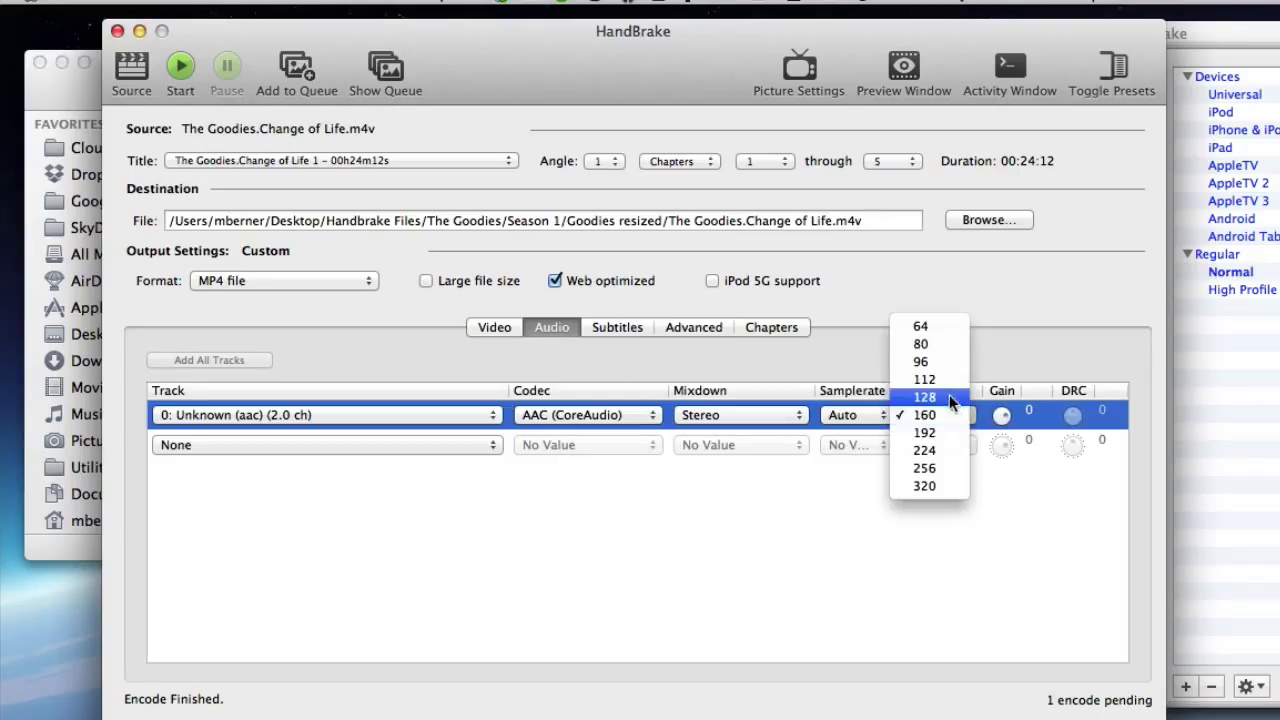
click(938, 396)
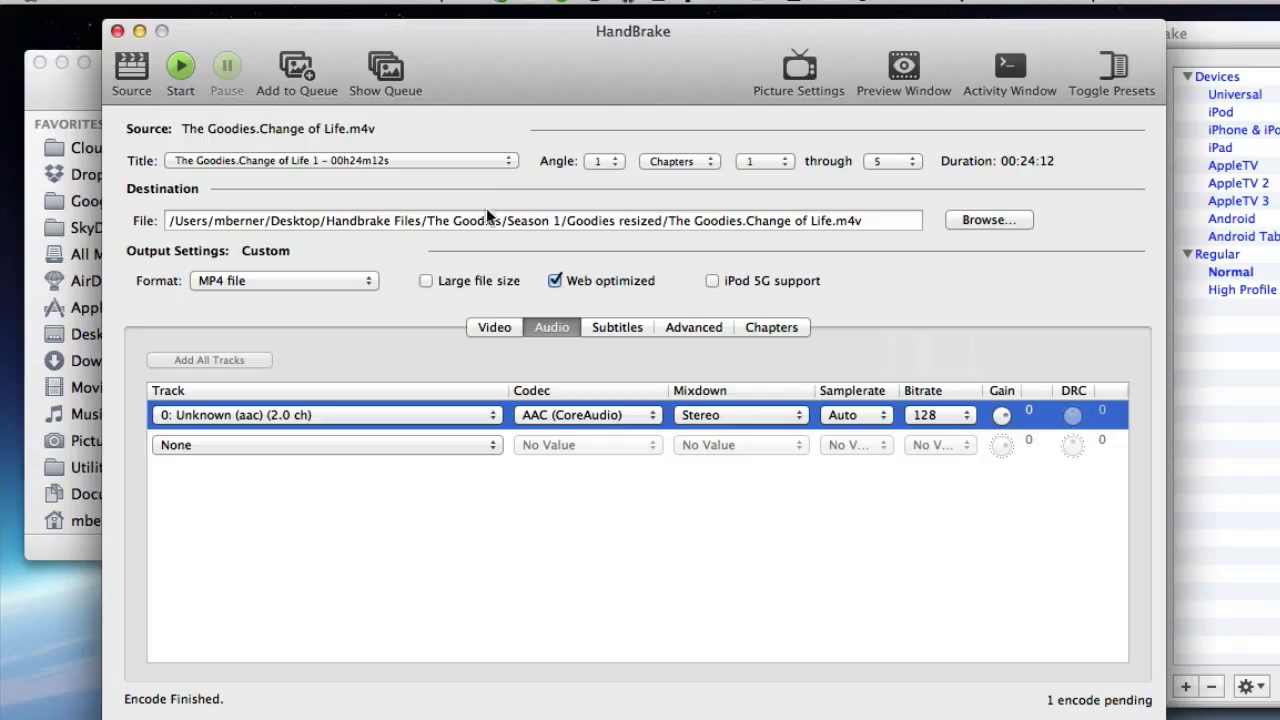
click(298, 74)
Load the Football crazy episode, set its audio bitrate to 128, and queue it.
click(382, 80)
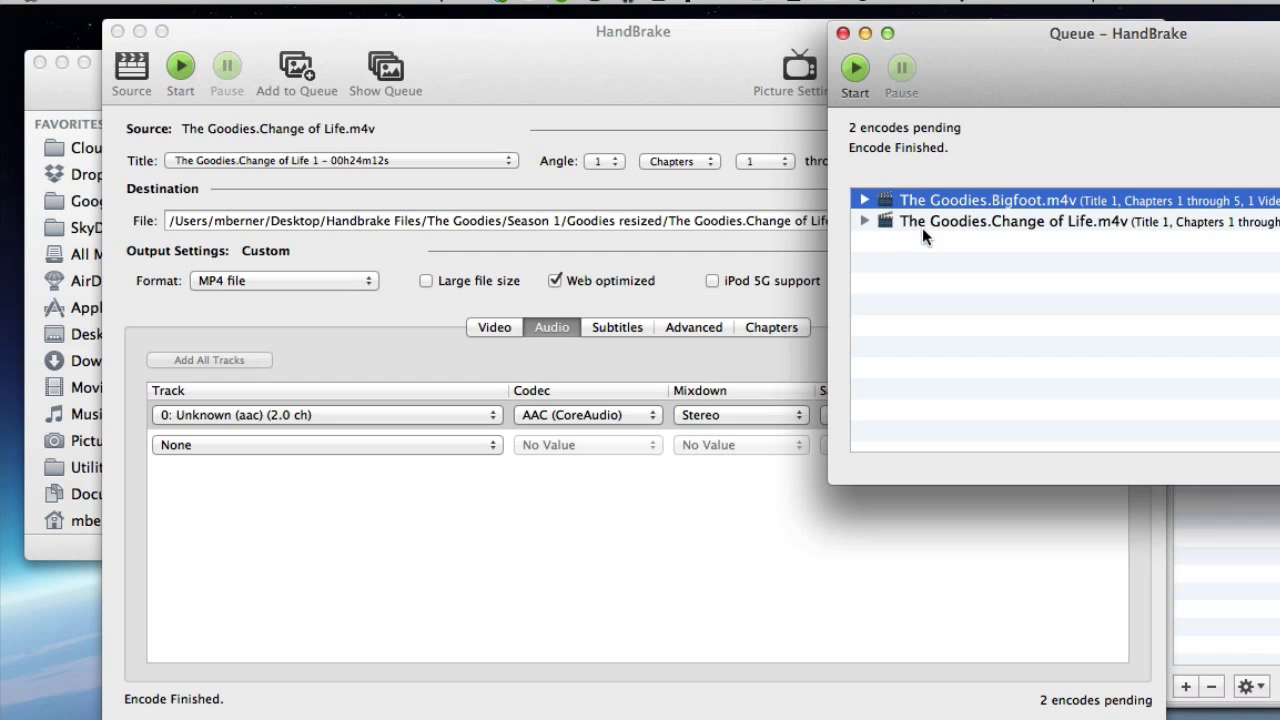
click(128, 68)
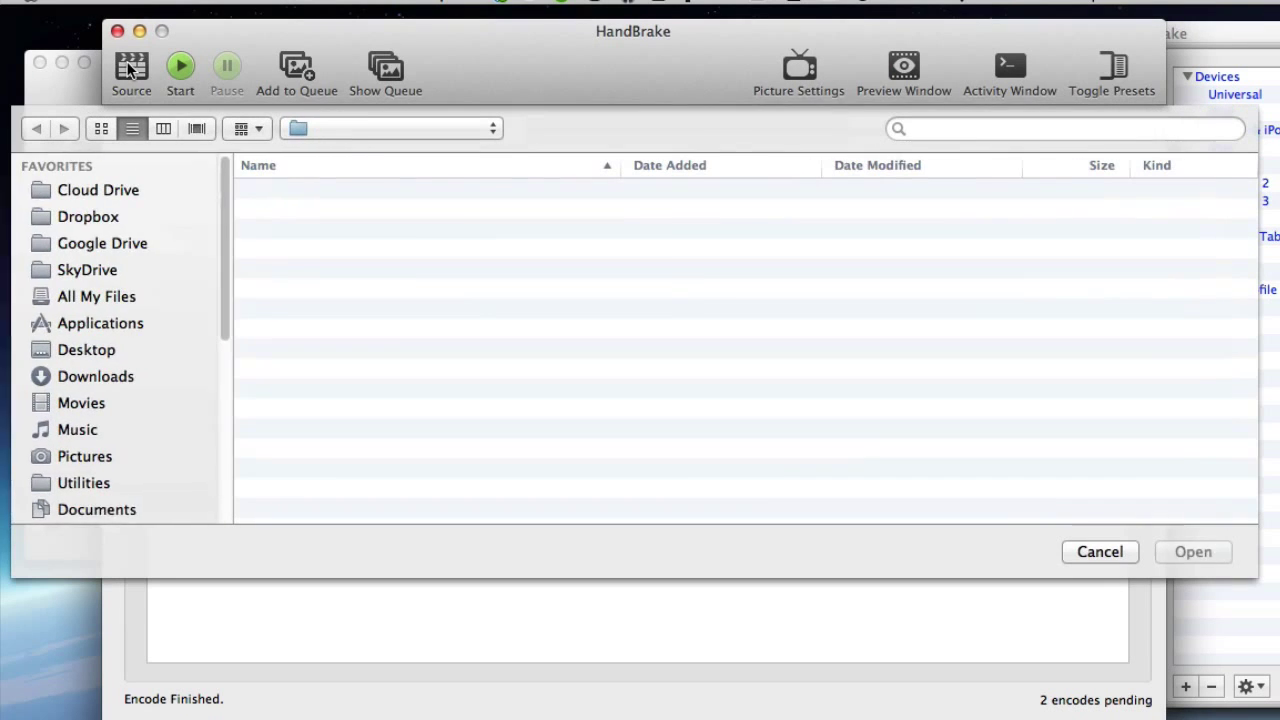
click(341, 270)
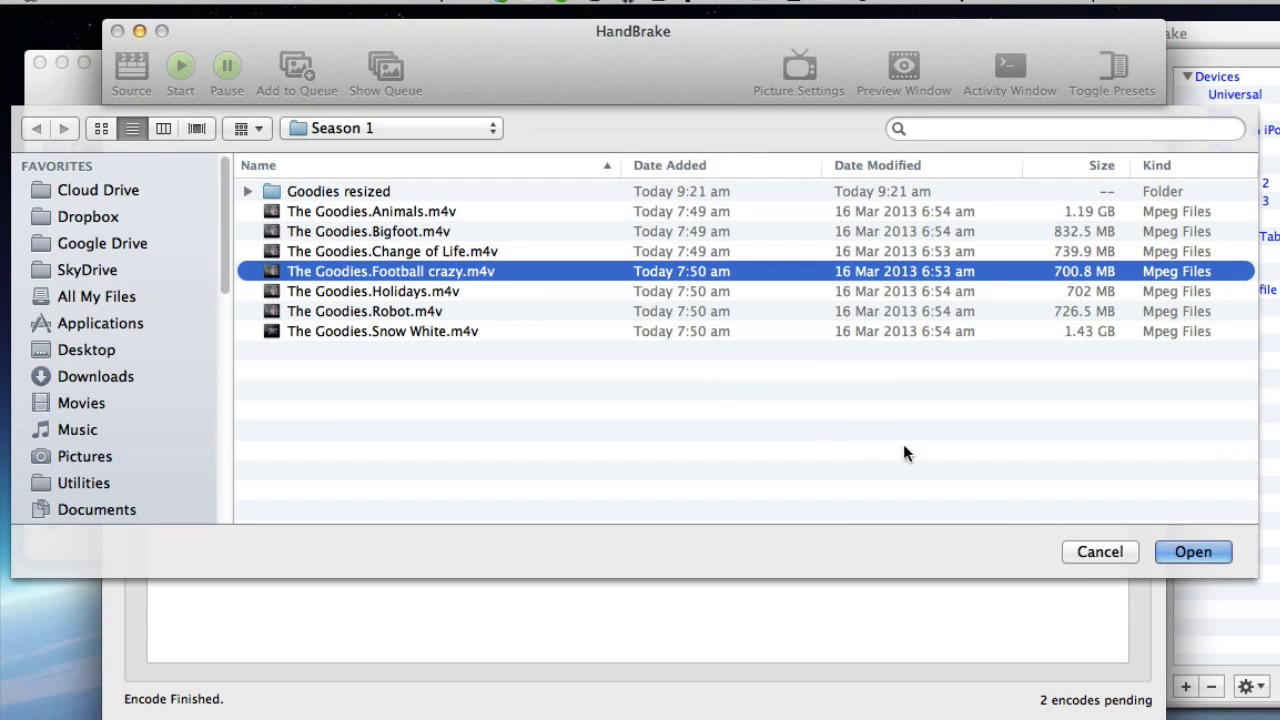
click(1190, 552)
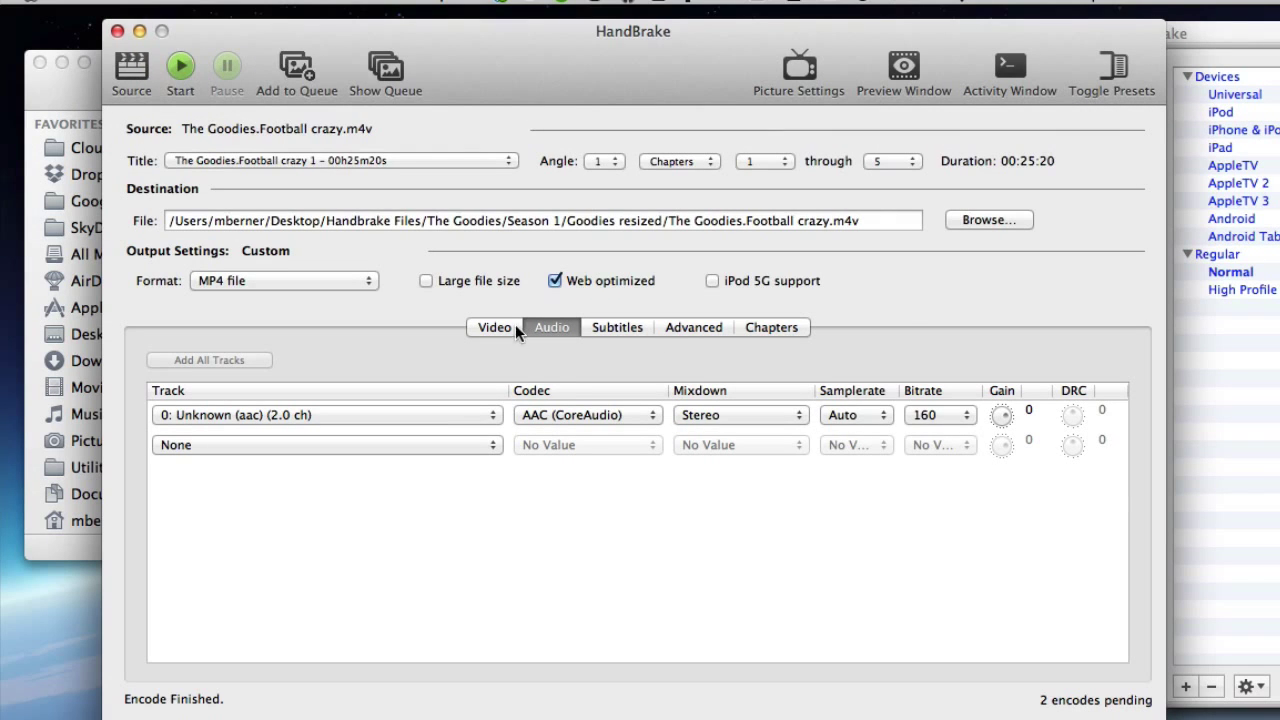
click(965, 418)
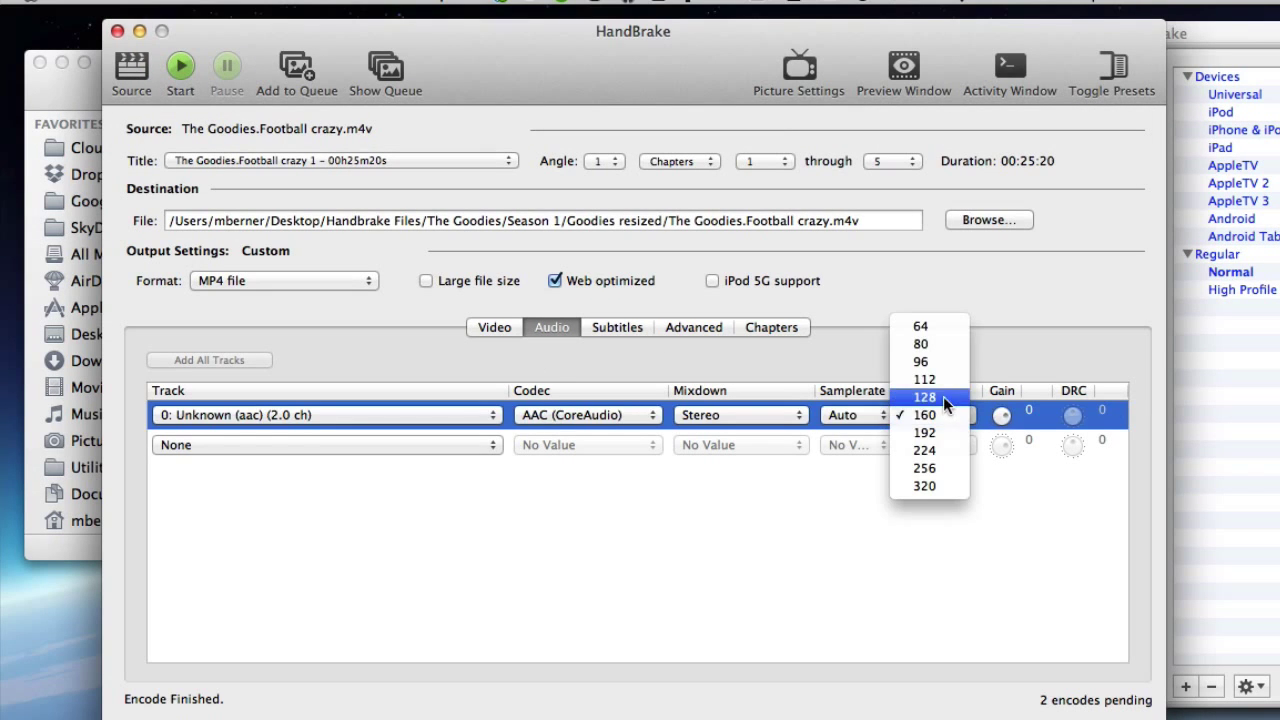
click(925, 397)
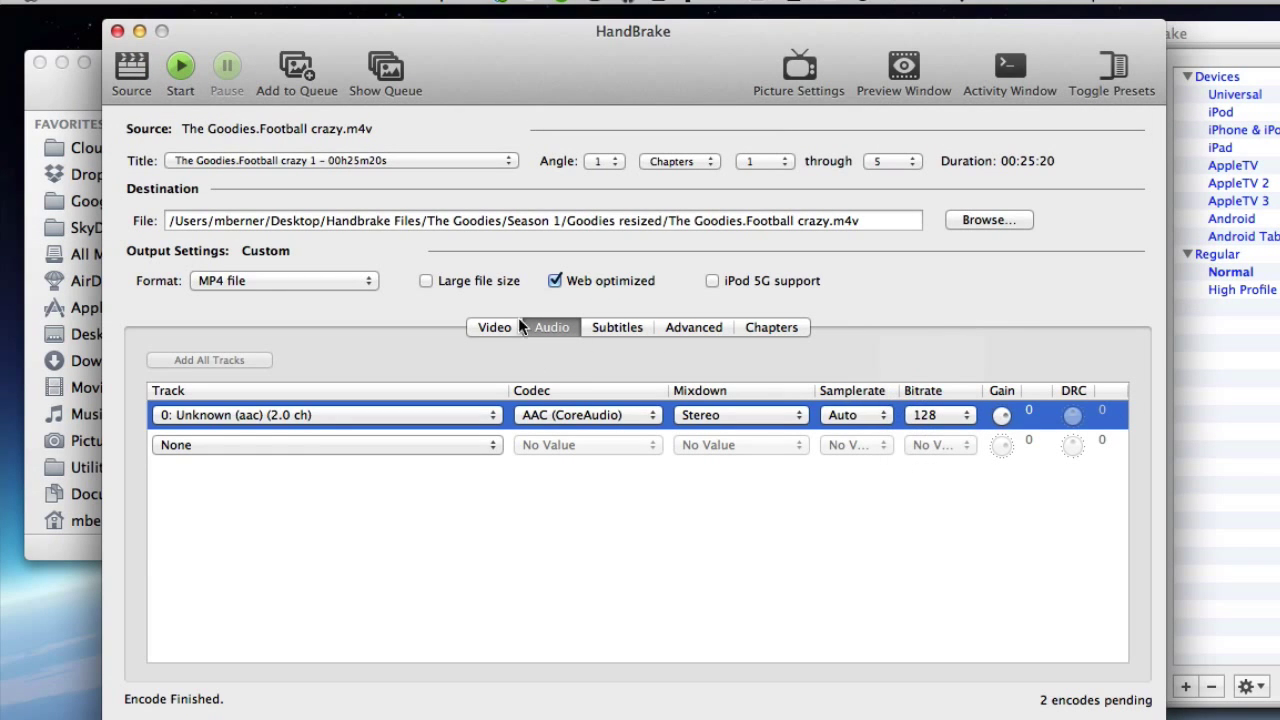
click(300, 72)
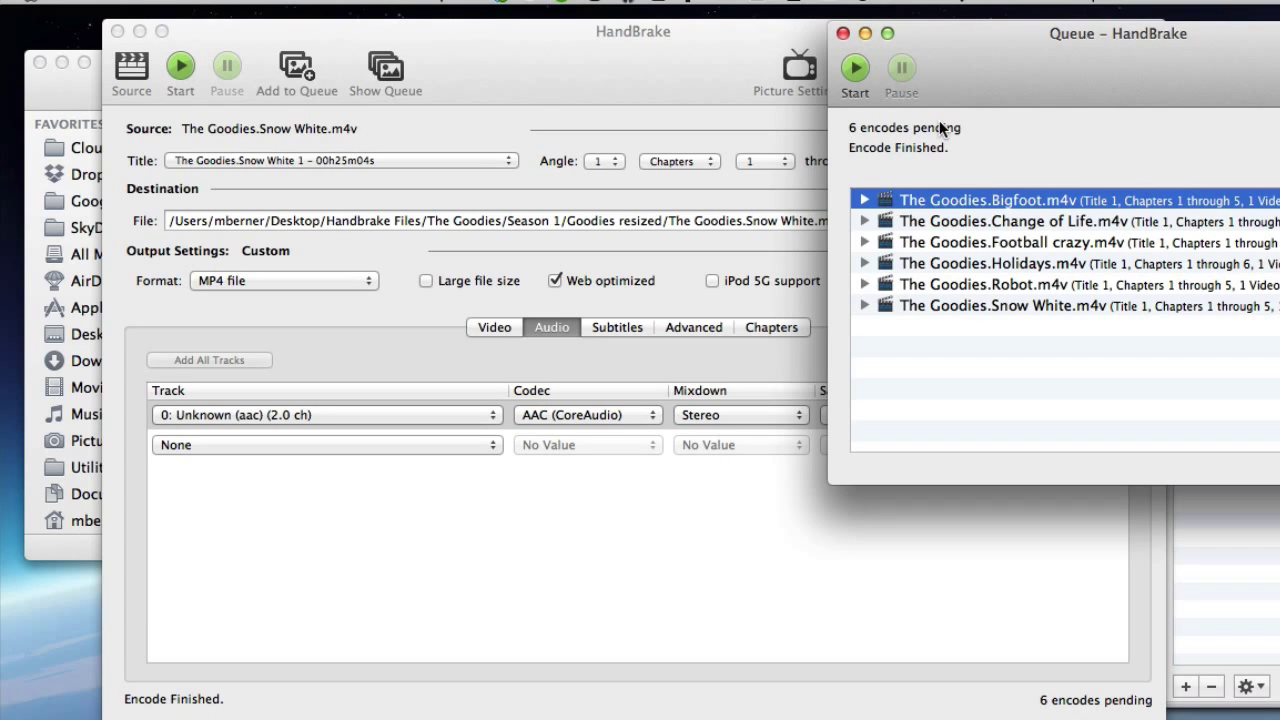
Start the queue from the Queue window, beginning with The Goodies.Bigfoot.m4v.
drag(961, 50, 756, 62)
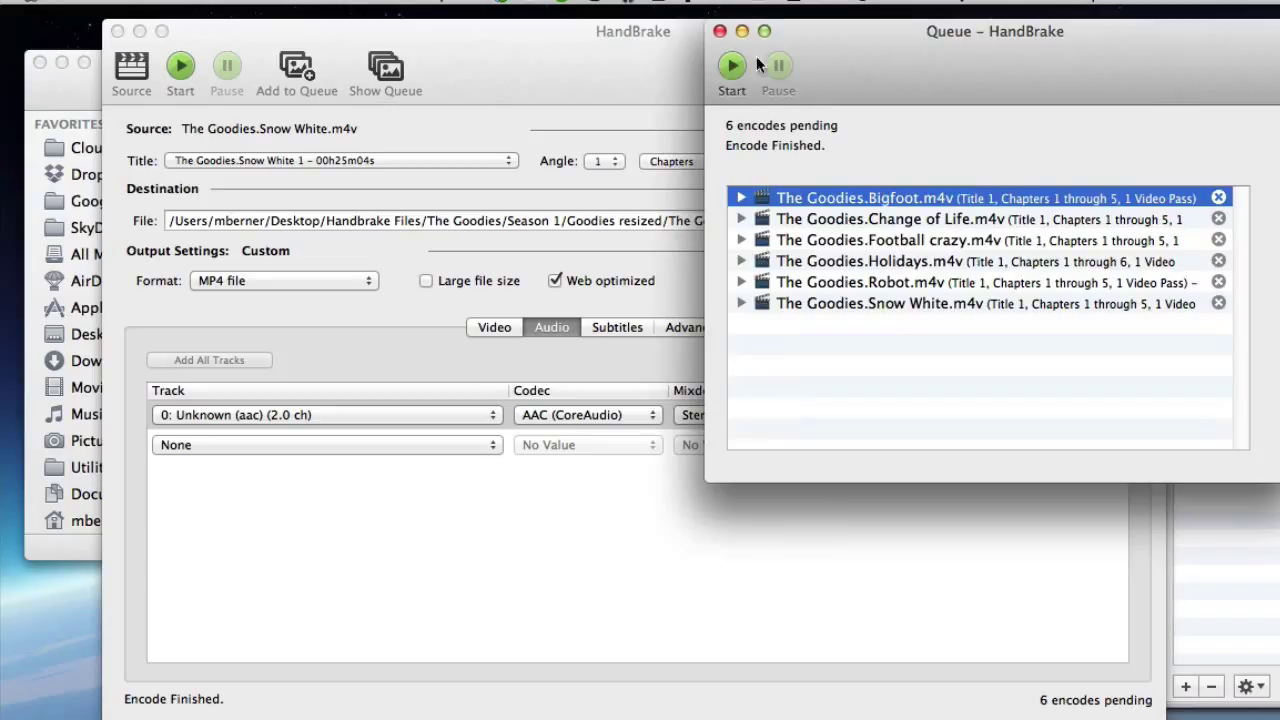
click(729, 66)
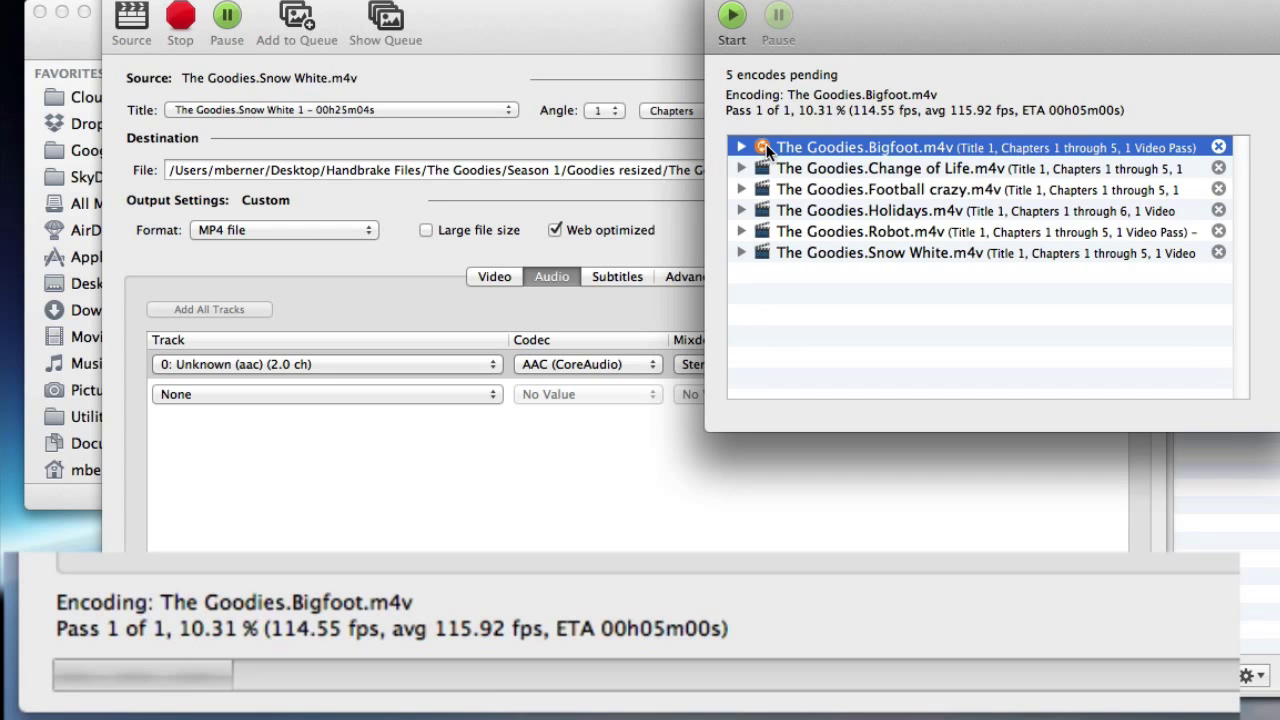
mouse_move(777, 170)
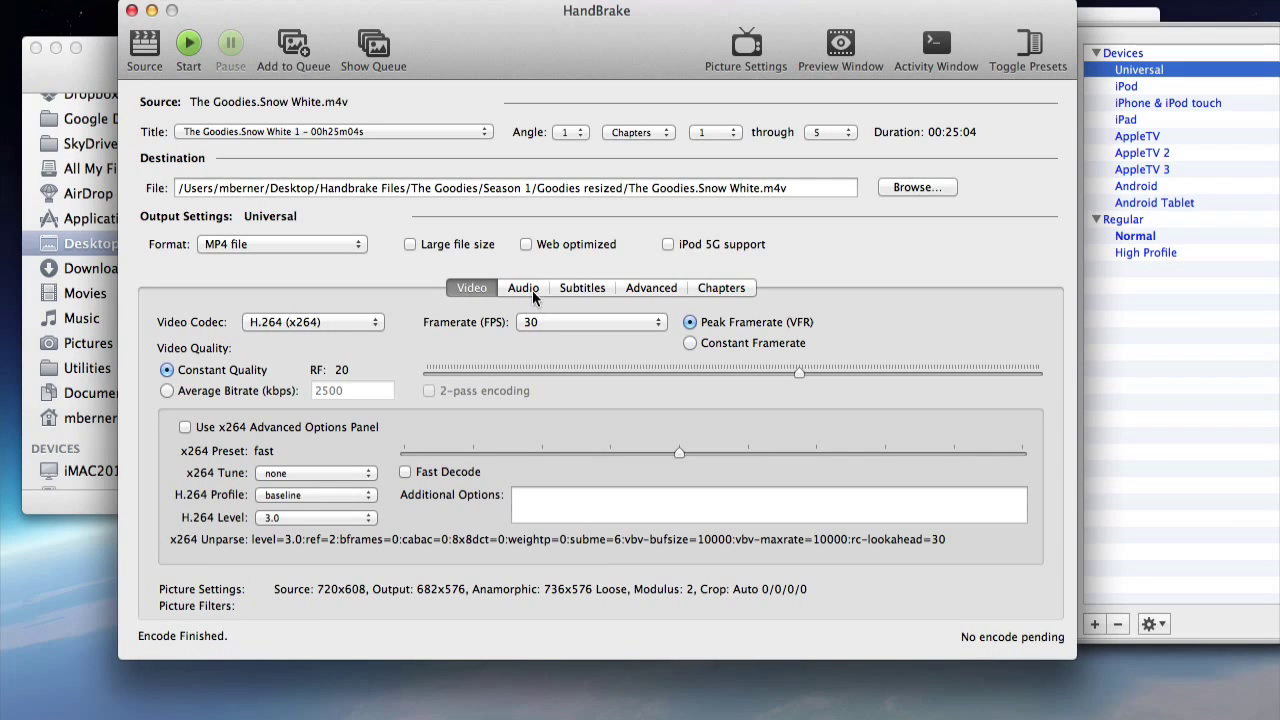
Make Snow White web optimized with a same-as-source, constant framerate.
click(526, 244)
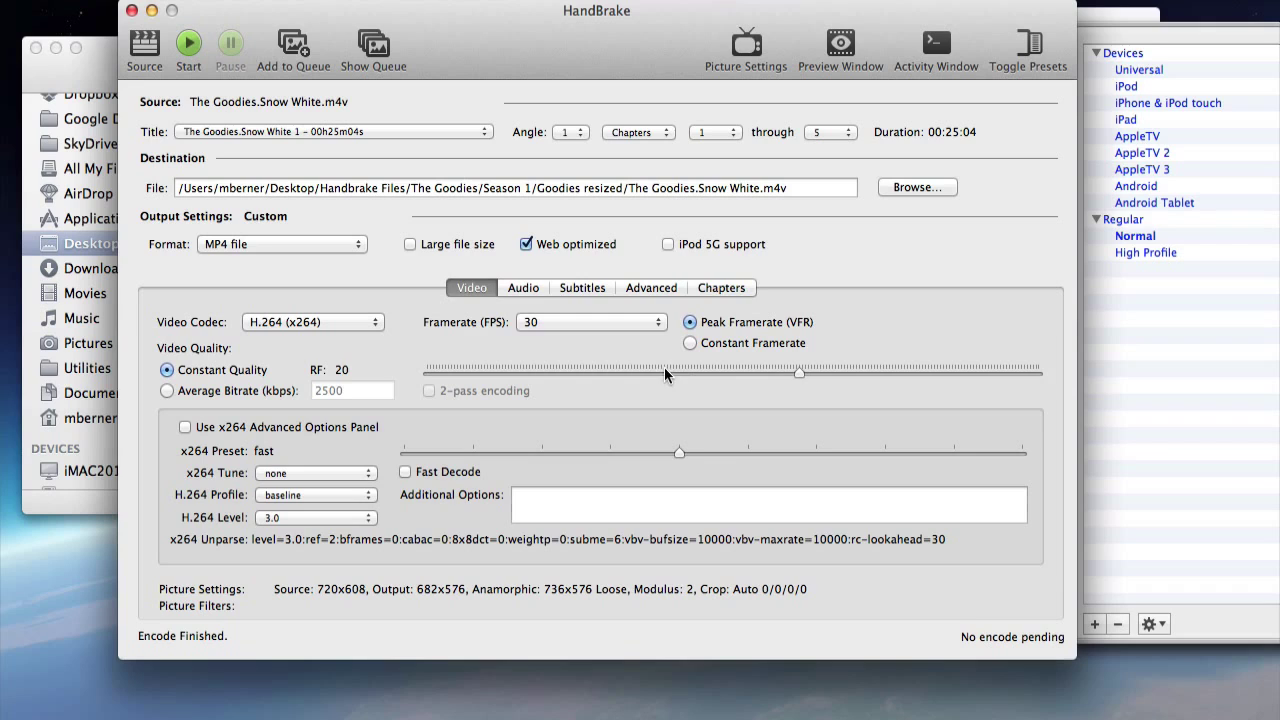
click(659, 323)
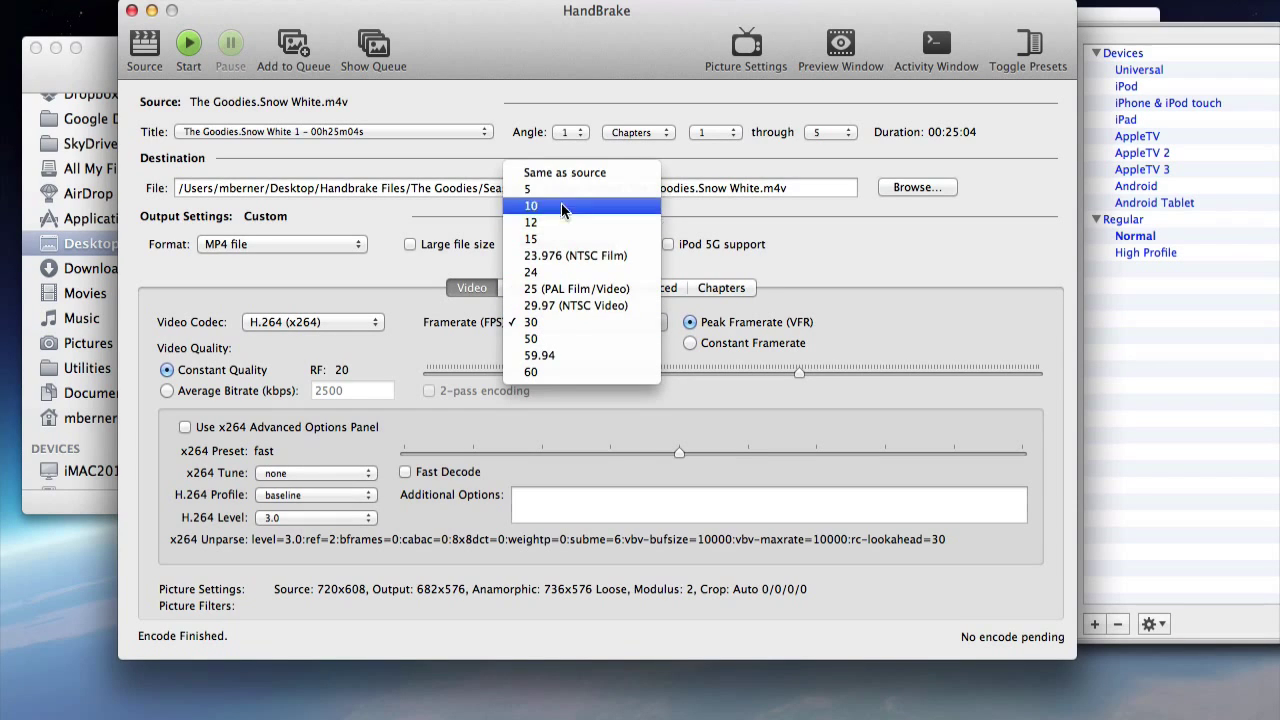
click(559, 170)
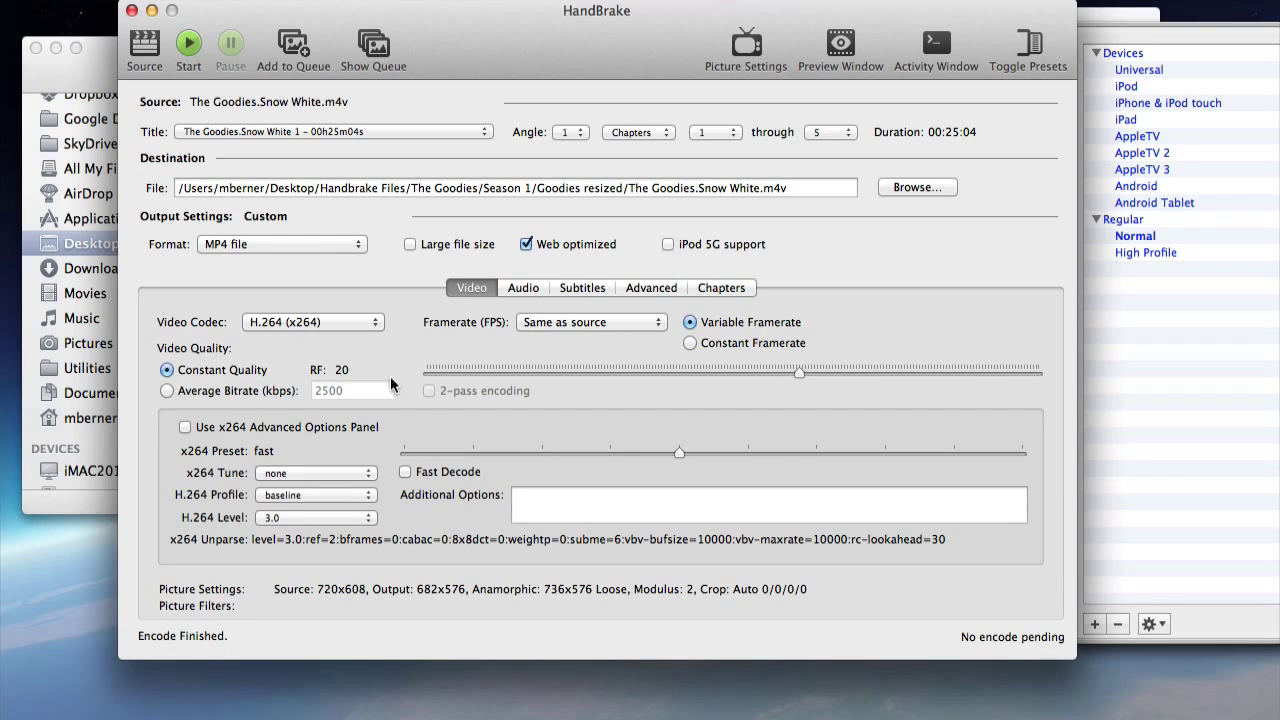
click(699, 344)
Enable x264 advanced options with 4 reference frames and set the audio bitrate to 128.
click(185, 427)
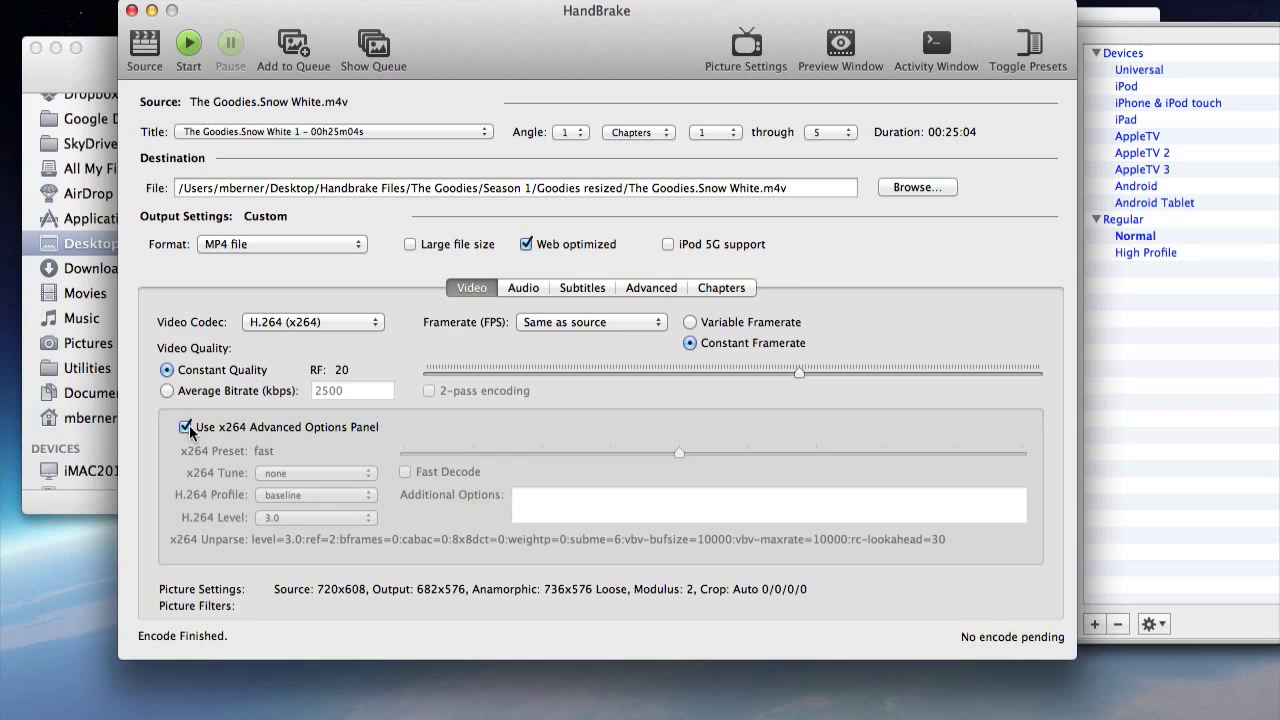
click(630, 286)
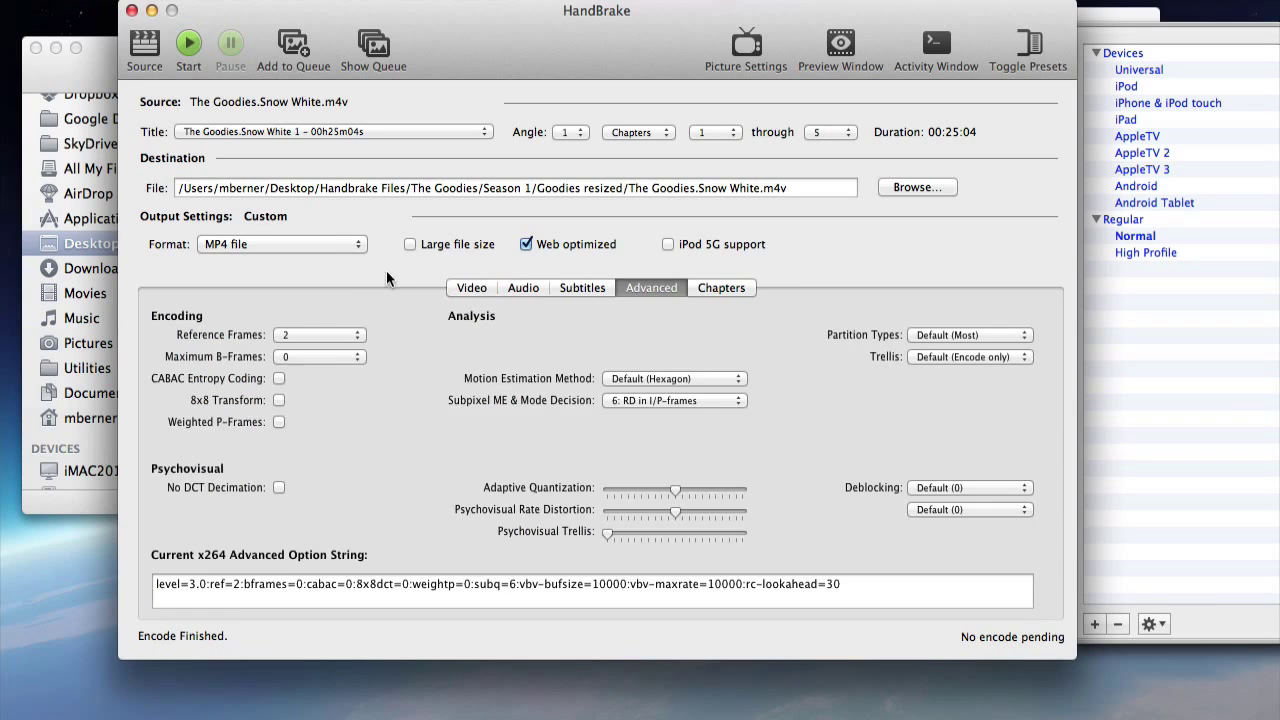
click(358, 338)
click(296, 363)
click(527, 289)
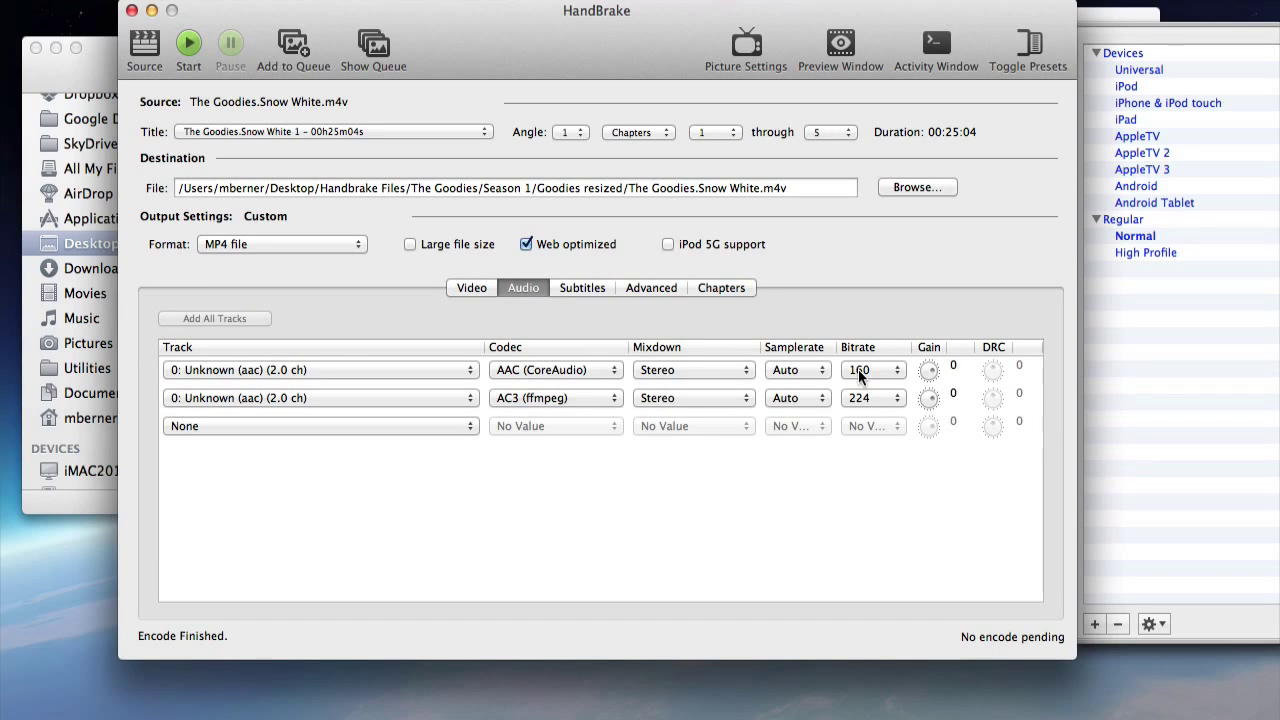
drag(860, 373, 860, 355)
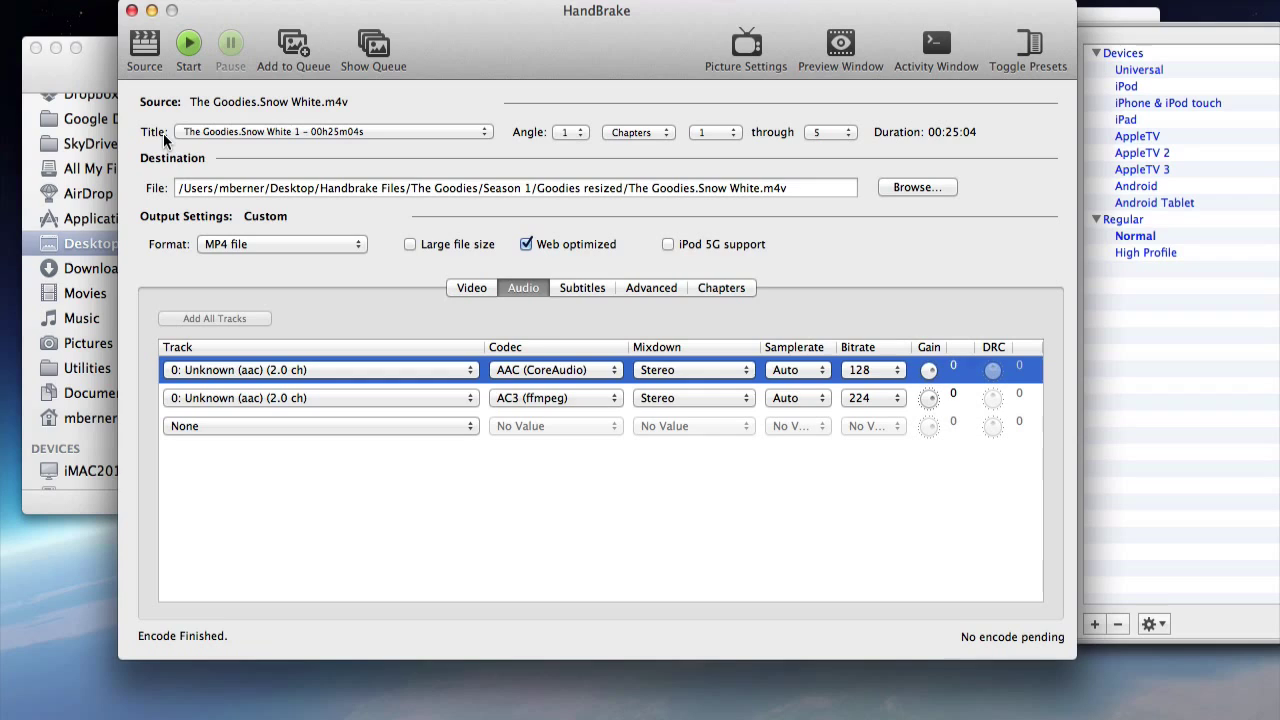